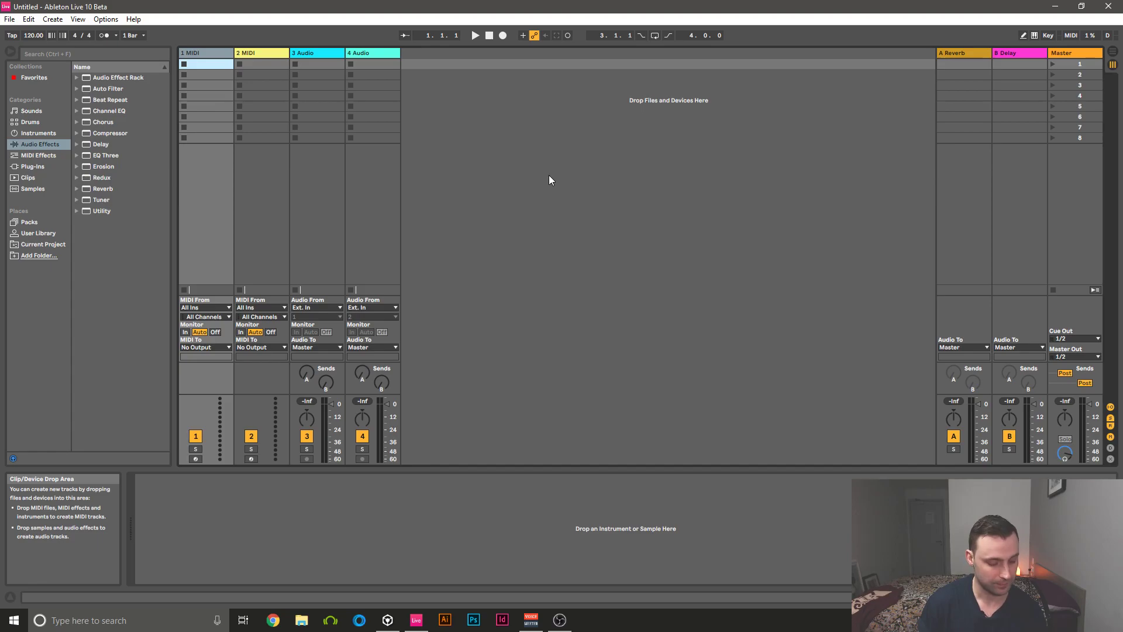
In Arrangement View, set the tempo to 138 BPM and the master track volume to -5 dB
key("Tab")
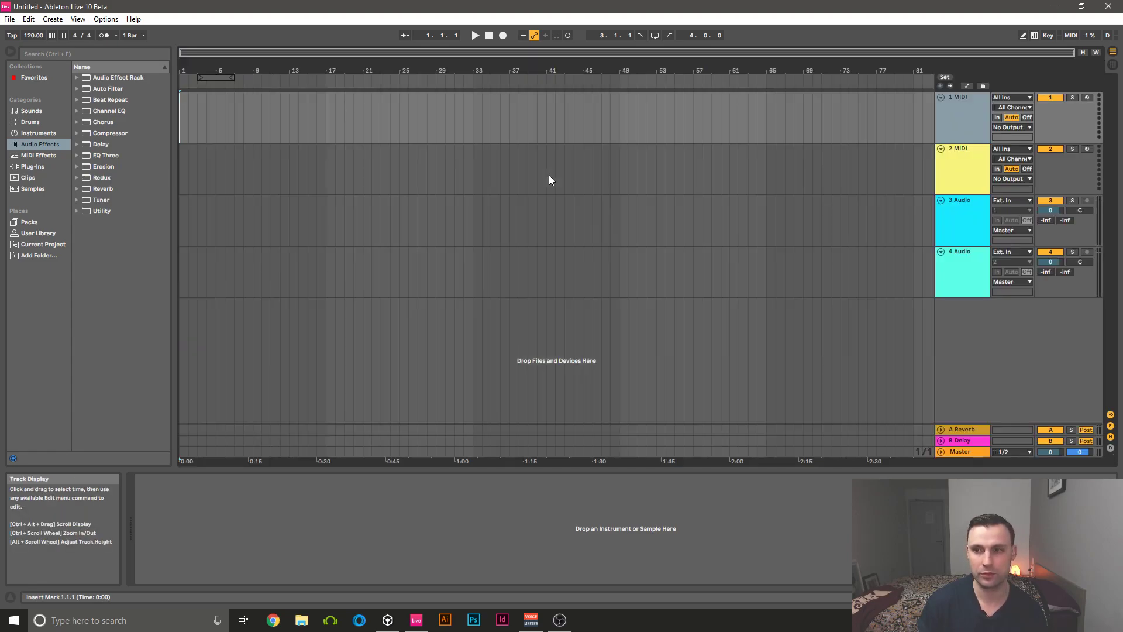
left_click_drag(28, 36, 28, 25)
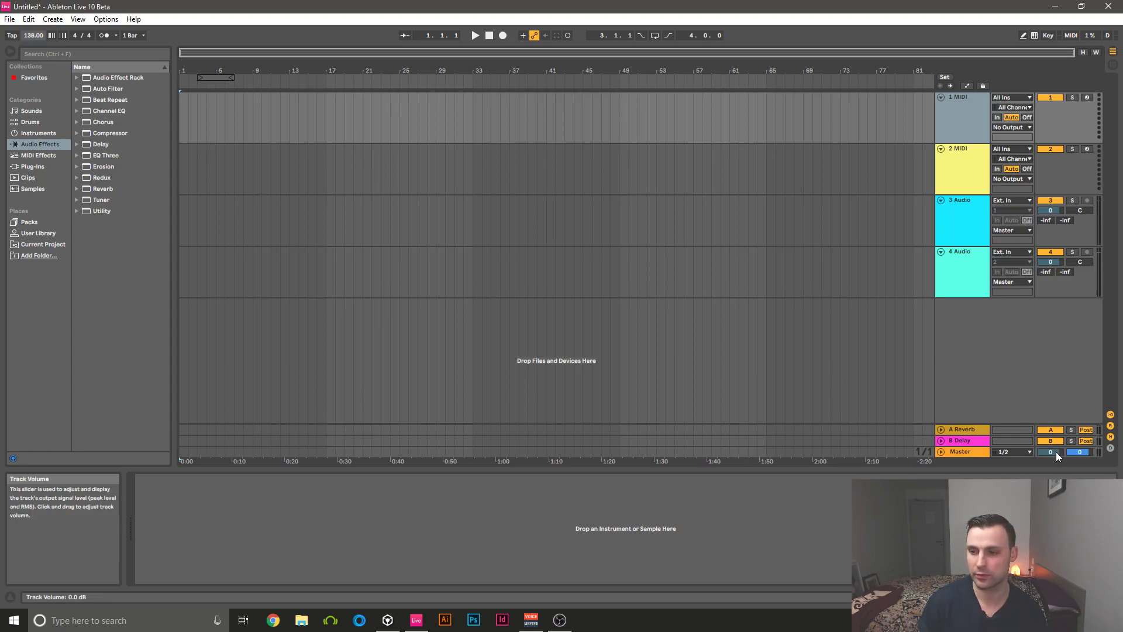
key("Escape")
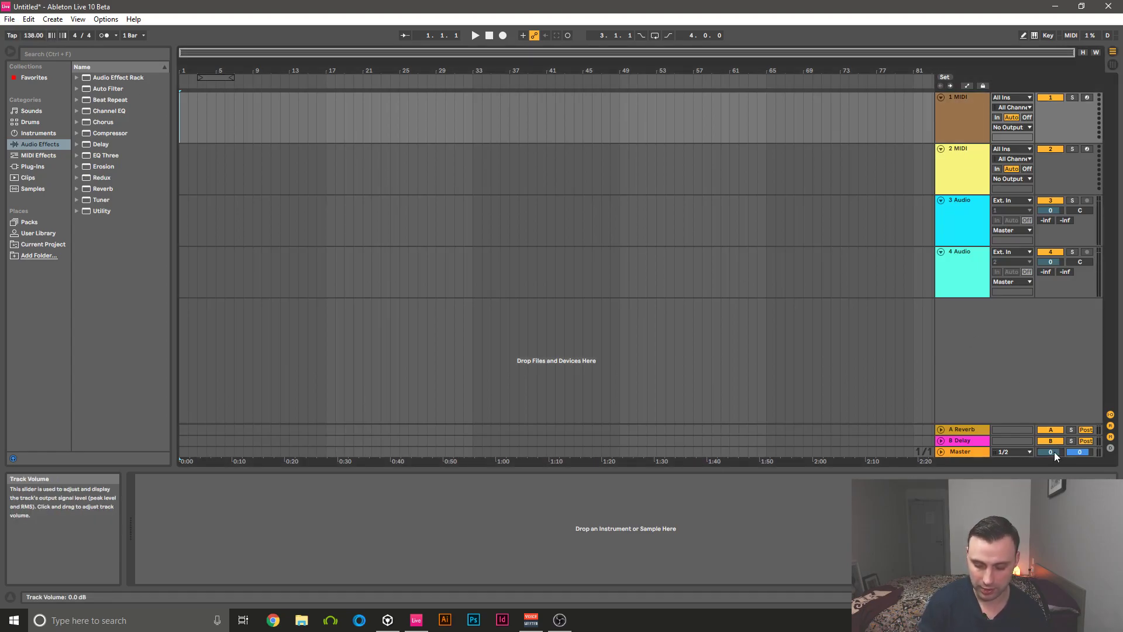
type("-5")
key("Return")
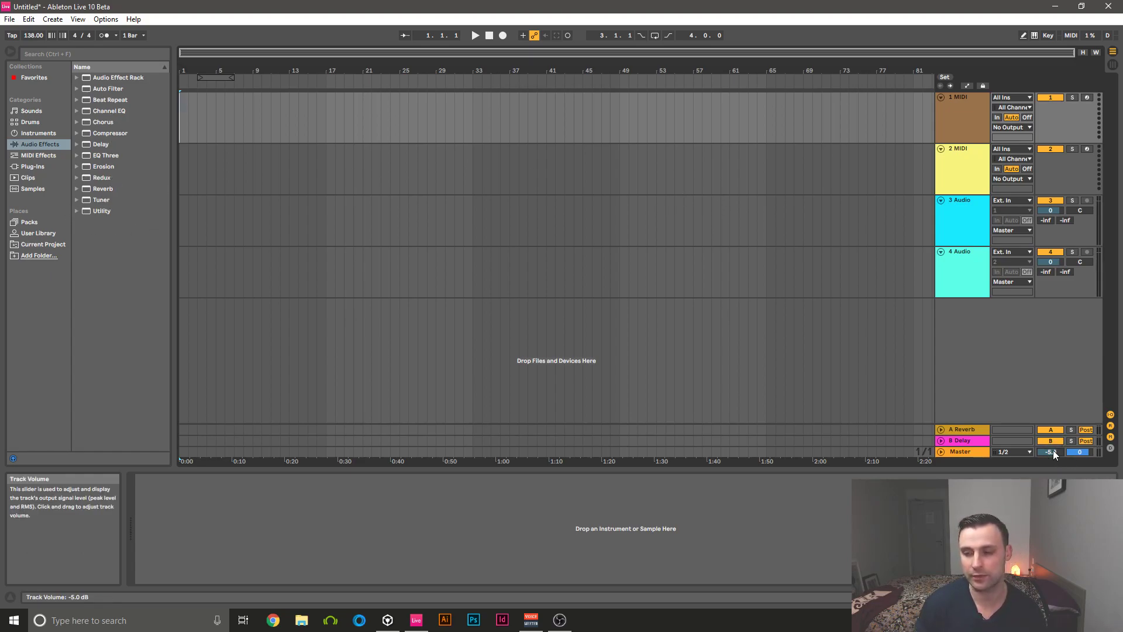
Delete both MIDI tracks and one audio track, leaving a single audio track in the set
left_click(959, 120)
left_click(963, 161)
left_click(971, 113)
left_click(974, 172)
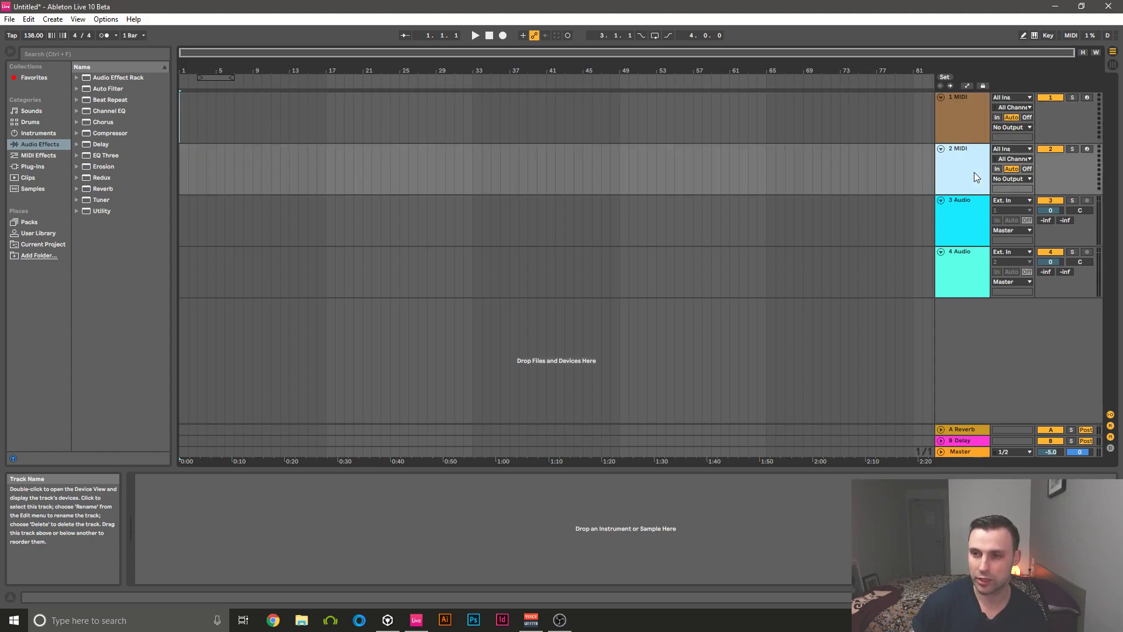
left_click(961, 117)
key("Delete")
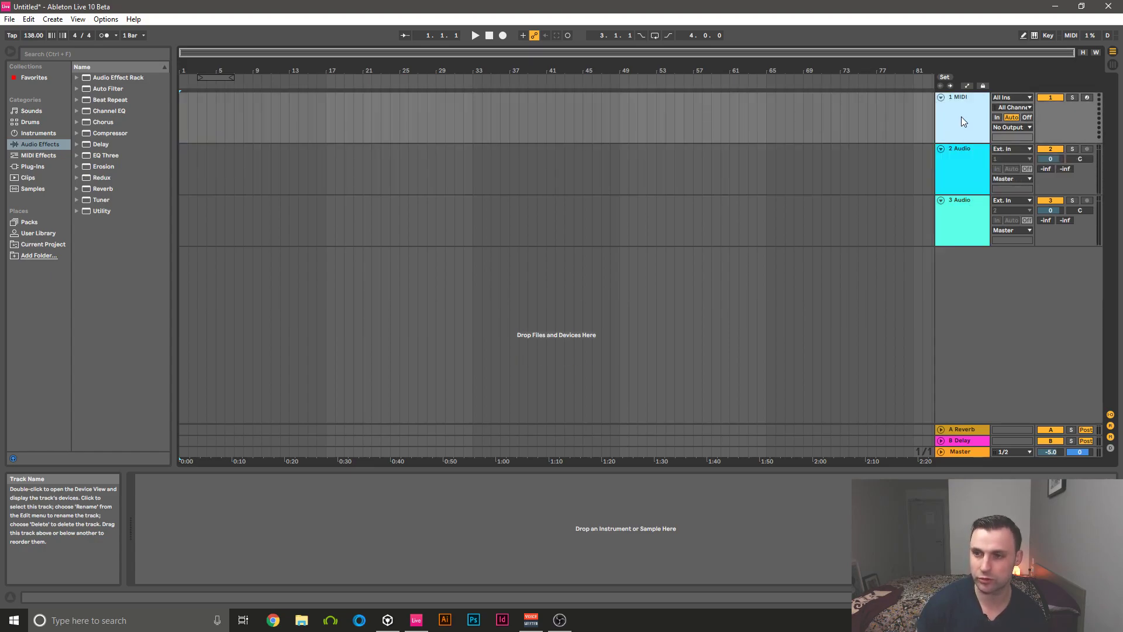
key("Delete")
key("Delete")
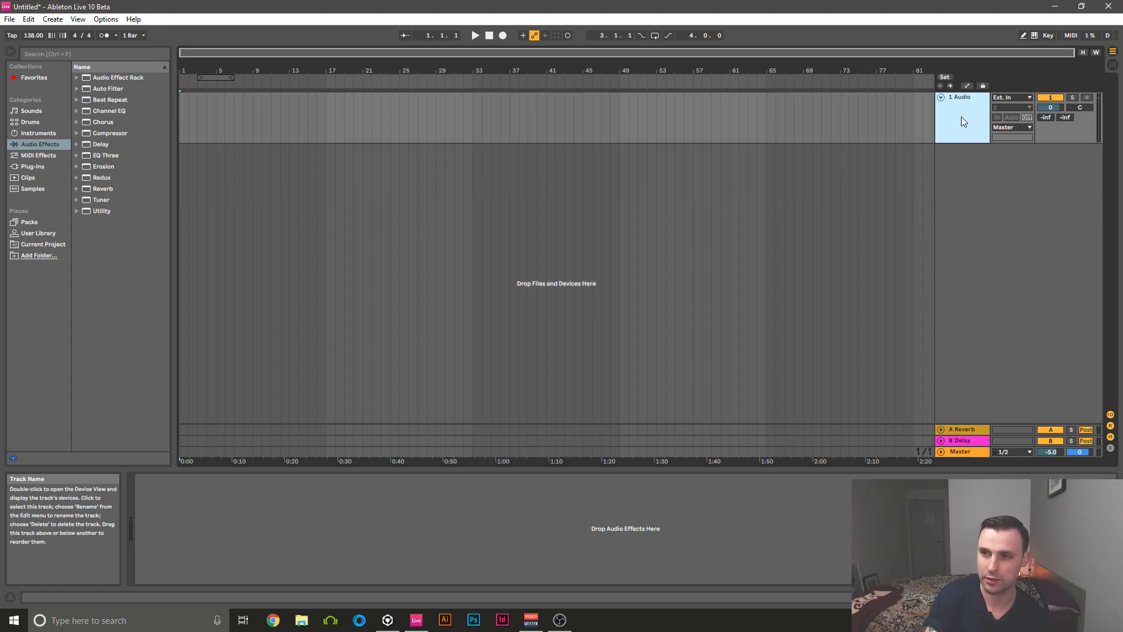
Rename the remaining audio track Channel 01 and assign it a turquoise colour
key("ctrl+r")
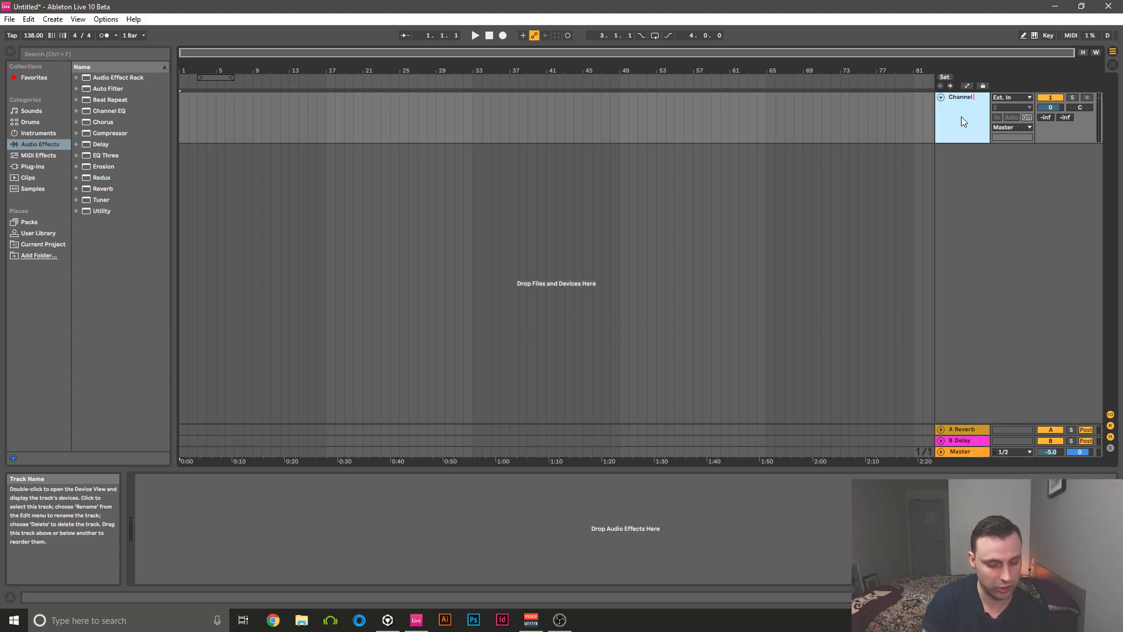
right_click(962, 121)
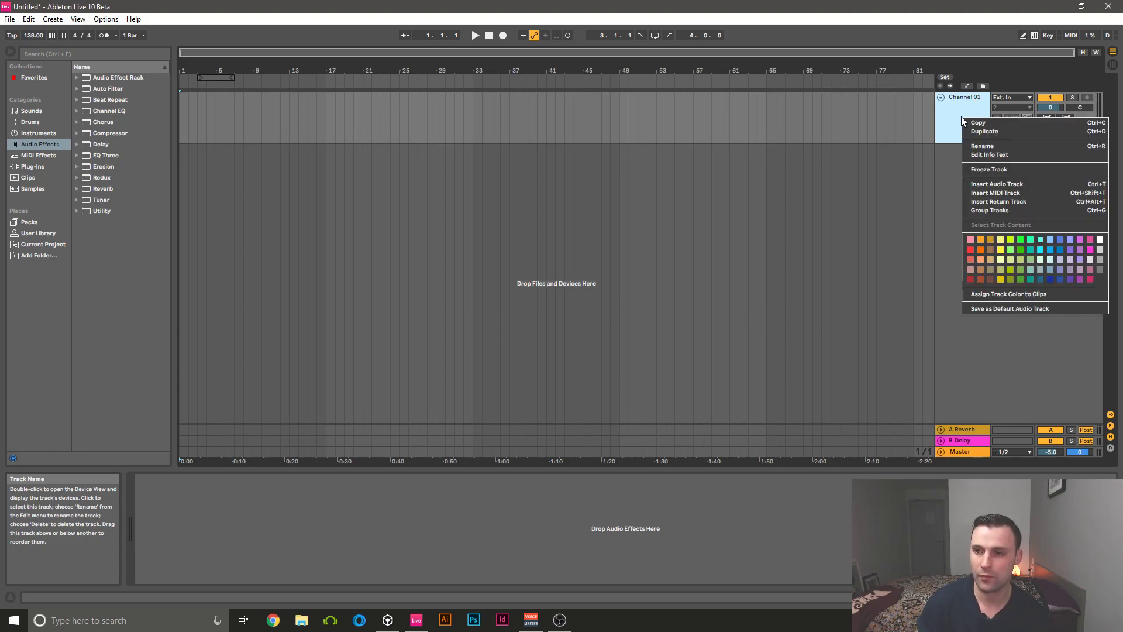
left_click(1048, 239)
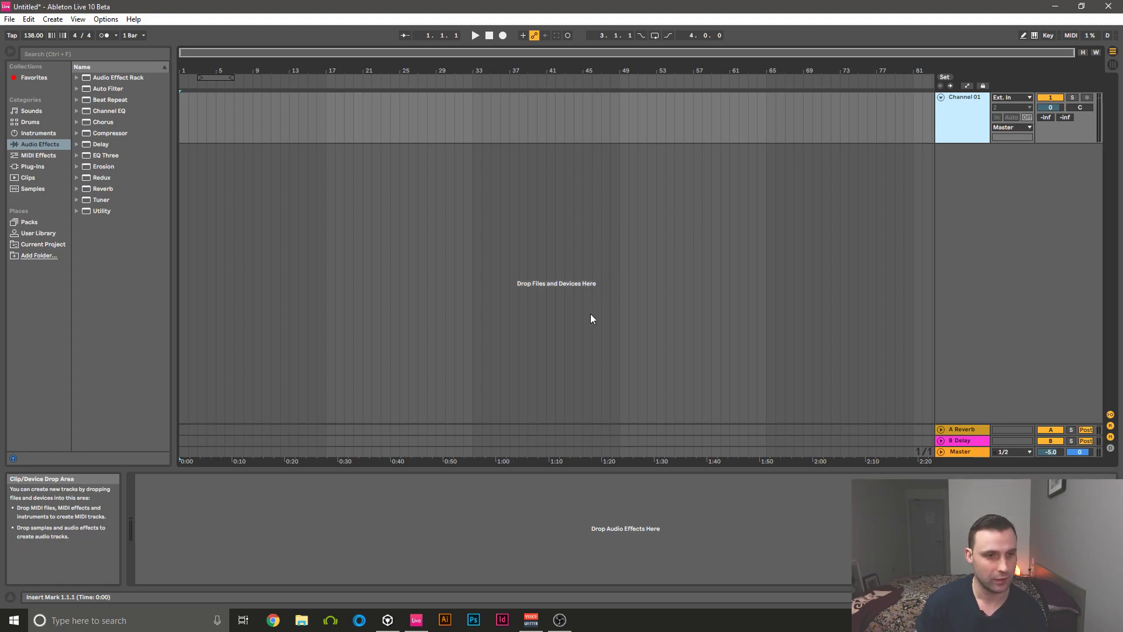
Add a Channel EQ audio effect to the Channel 01 track
double_click(100, 111)
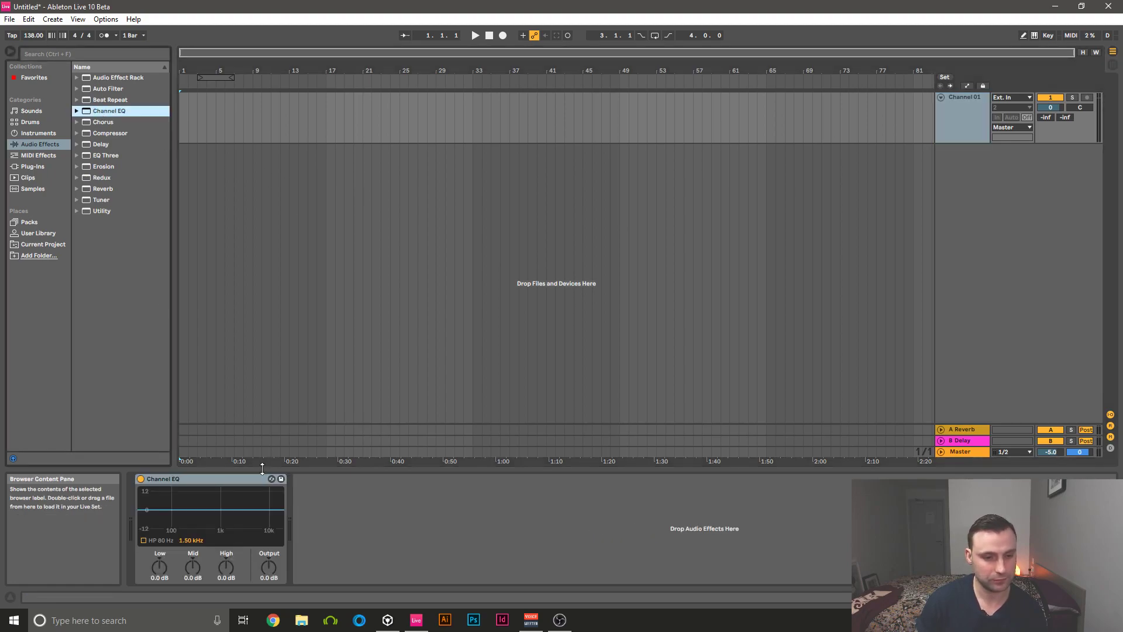
left_click(218, 480)
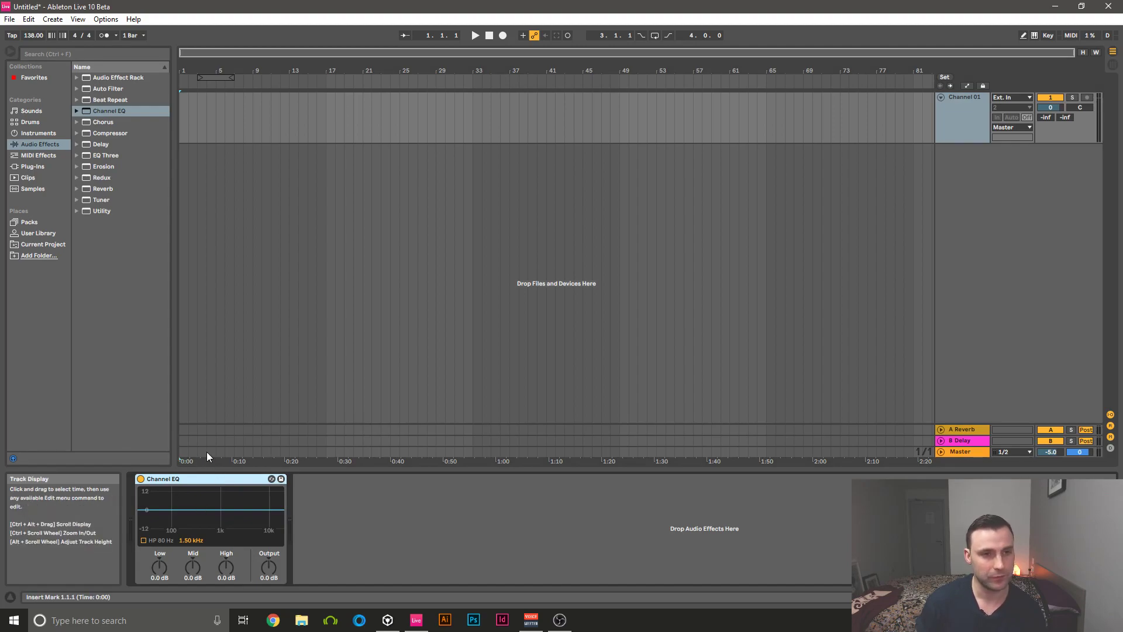
Add EQ Three after the Channel EQ to compare their gain controls, and remove EQ Three again
double_click(107, 155)
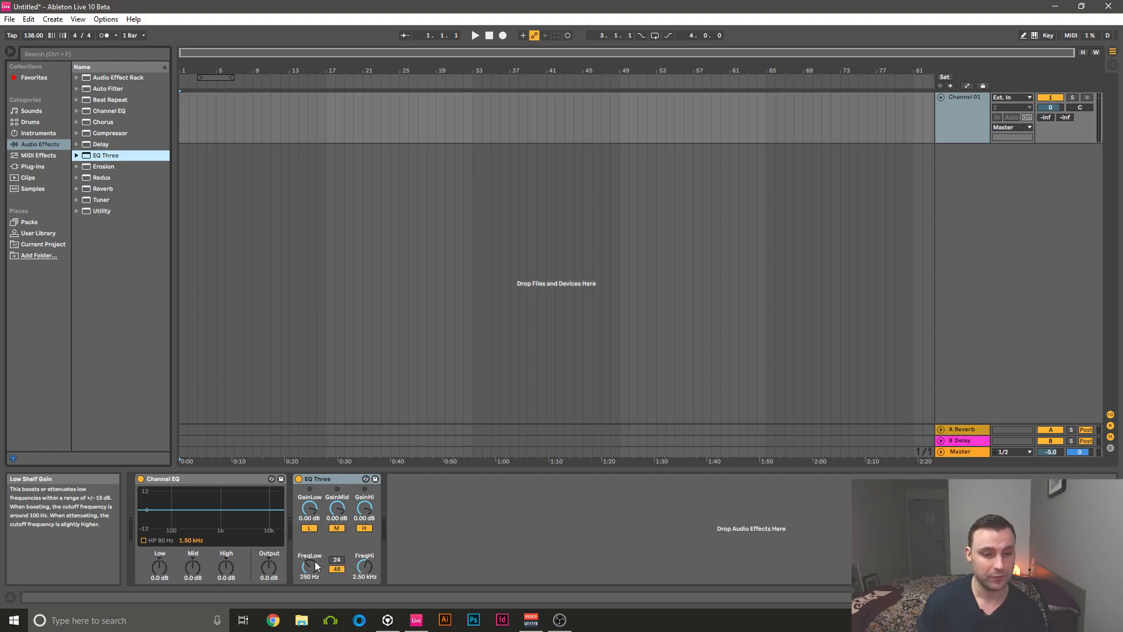
mouse_move(159, 564)
left_mouse_down()
mouse_move(159, 612)
mouse_move(159, 515)
mouse_move(159, 562)
left_mouse_up()
left_click(159, 577)
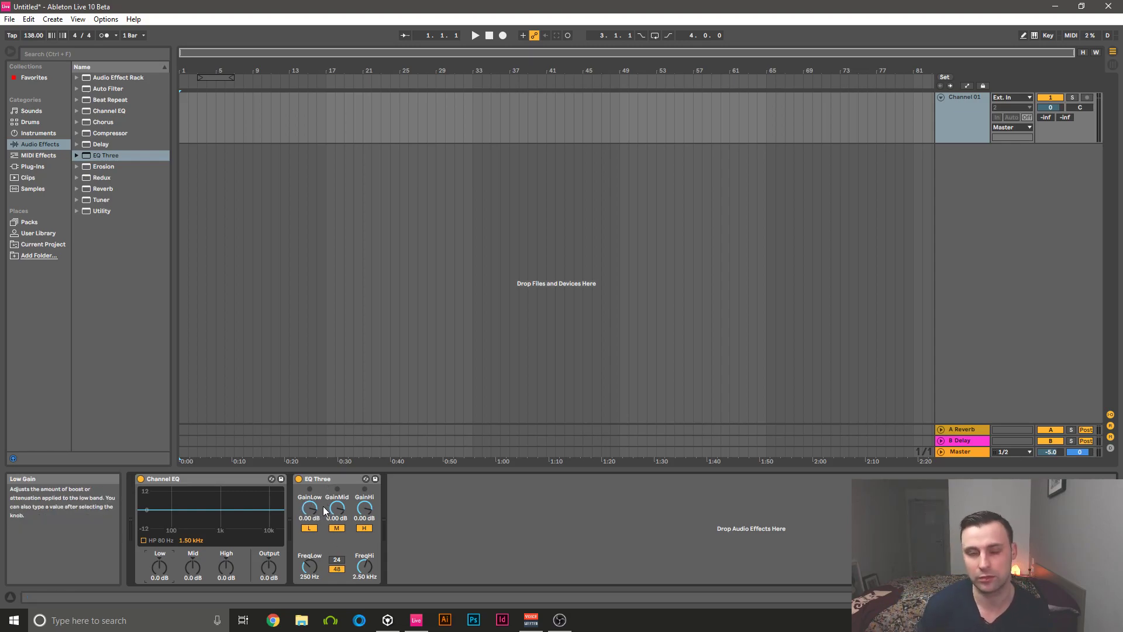
left_click(328, 479)
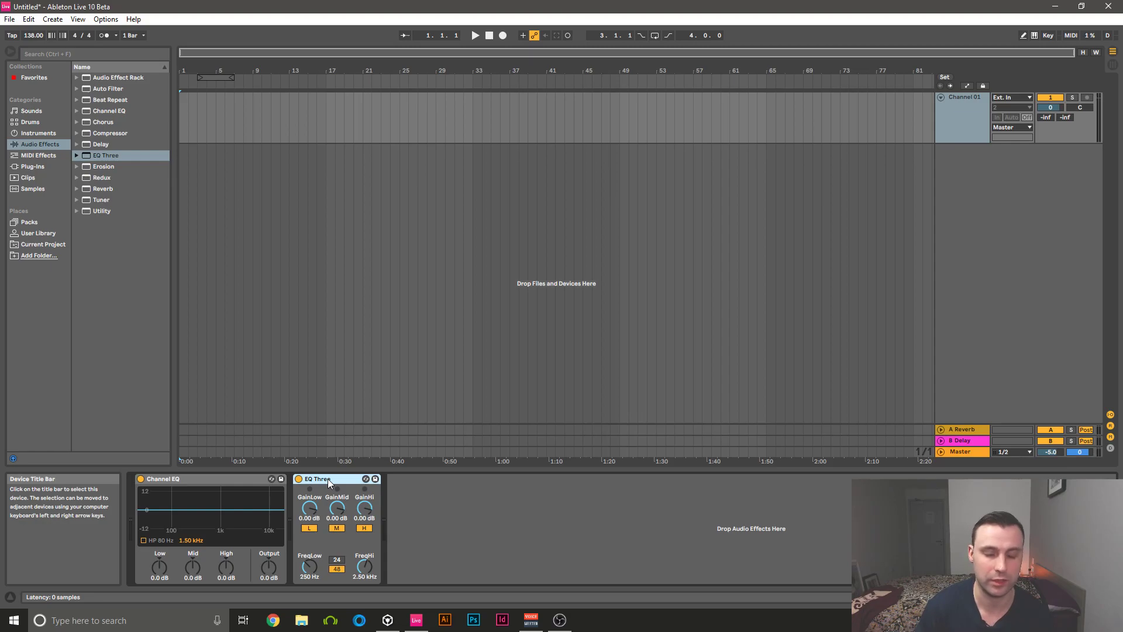
key("Delete")
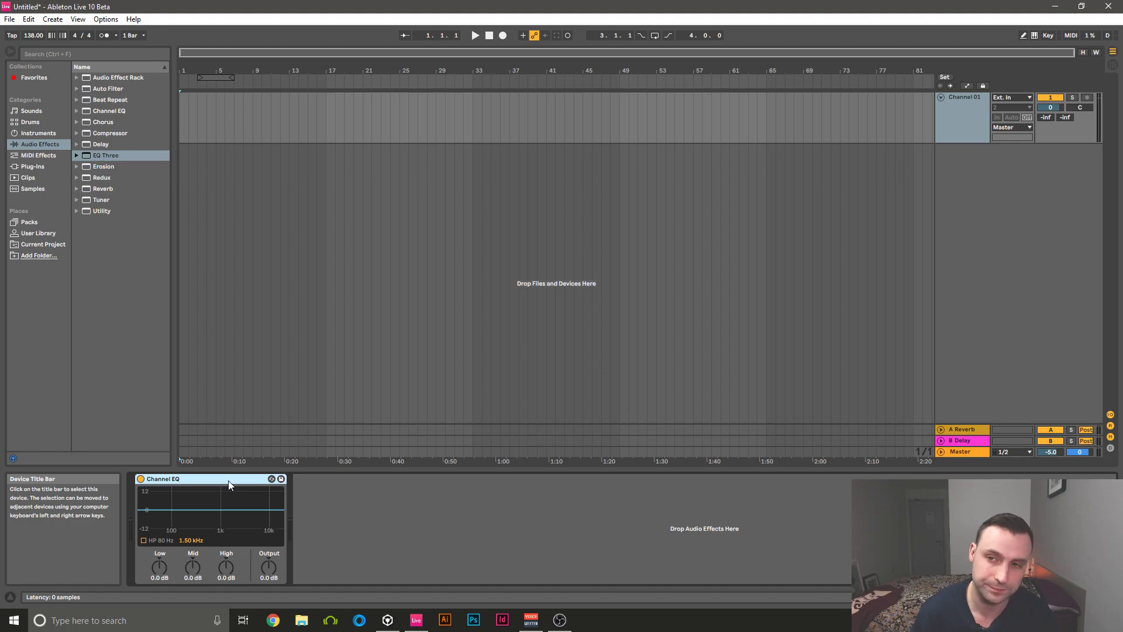
Show automation on Channel 01 with separate lanes for the Channel EQ's Low Gain and Mid Gain, and Track Volume in the main lane
left_click(968, 86)
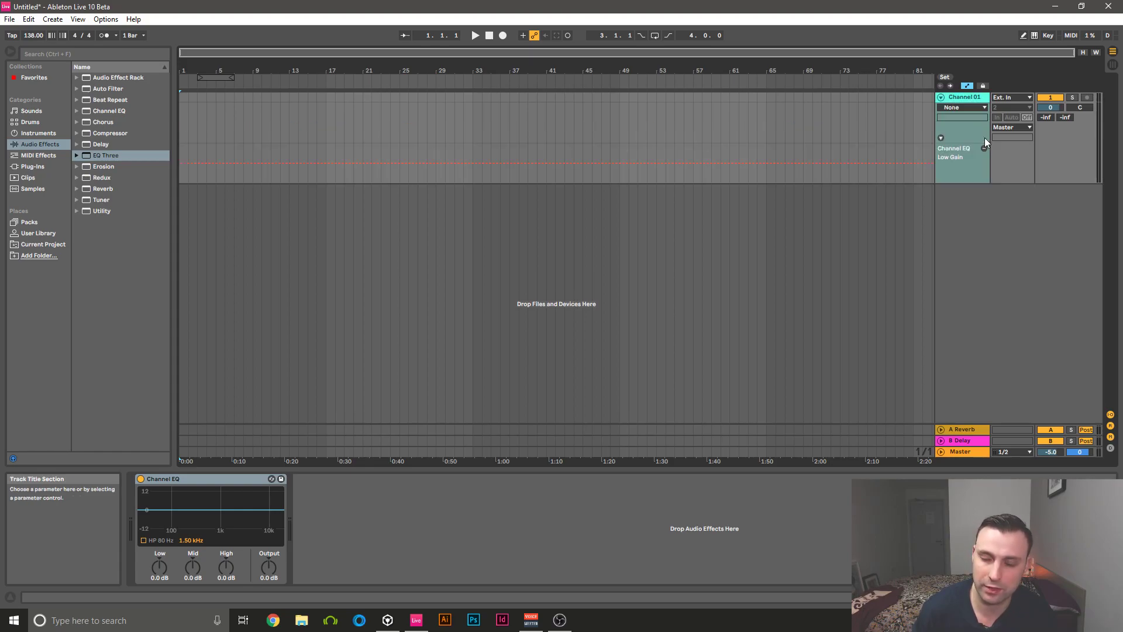
left_click(193, 566)
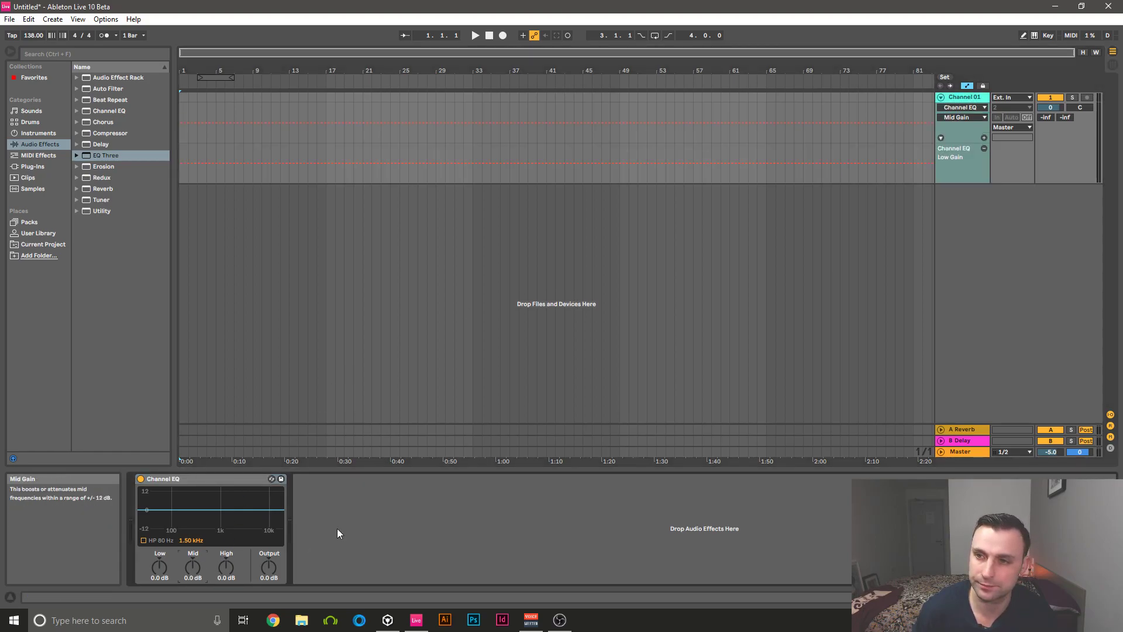
left_click(984, 137)
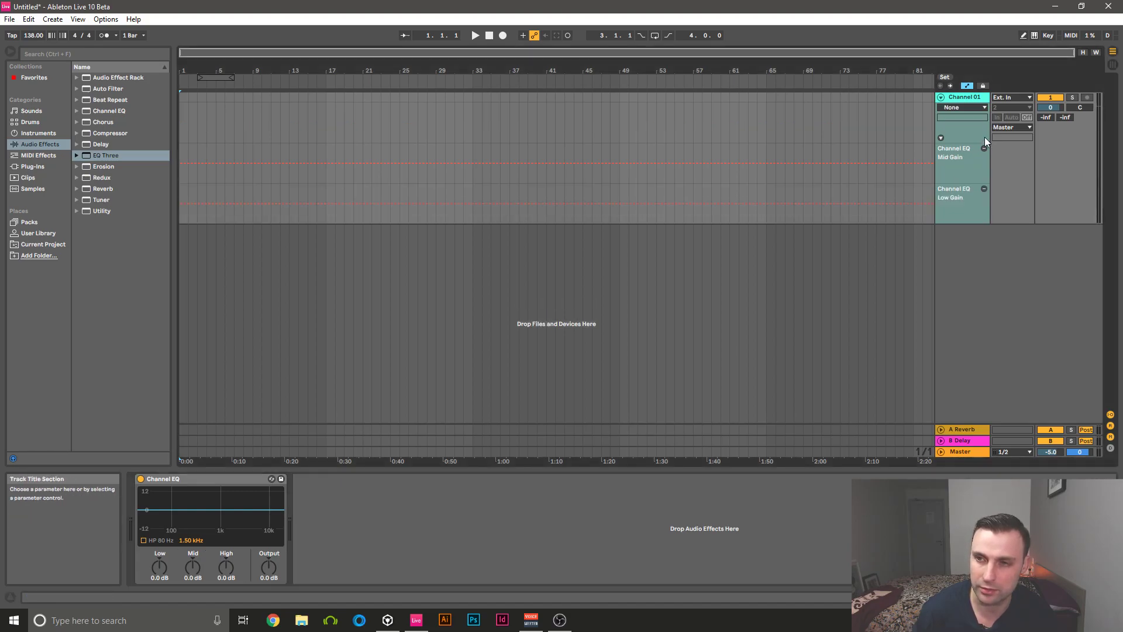
left_click(964, 107)
left_click(957, 134)
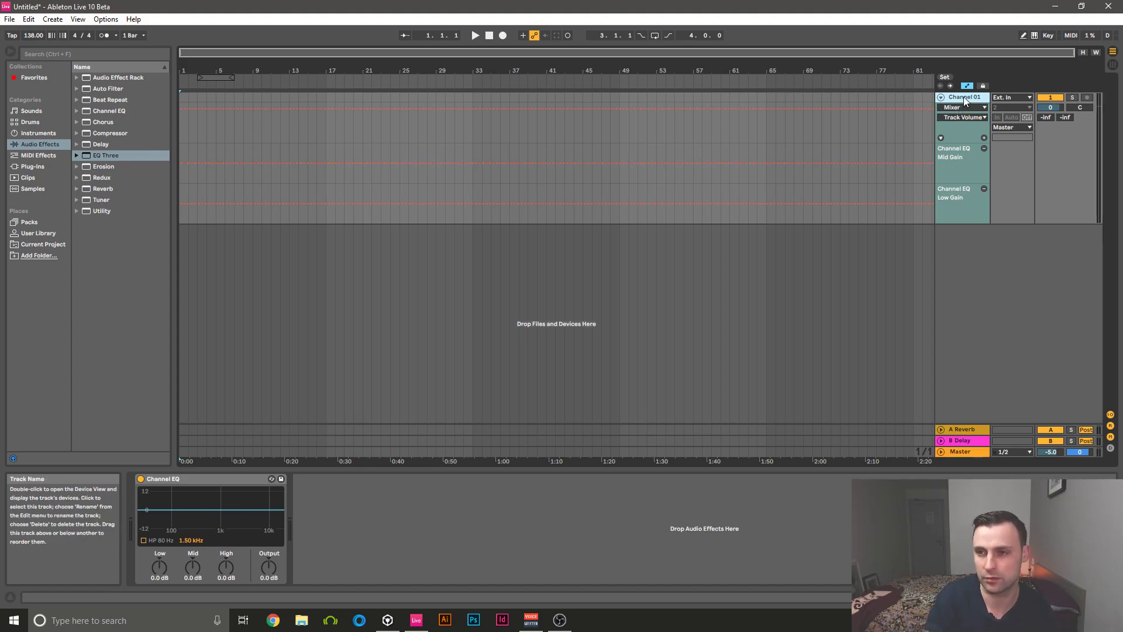
Duplicate the Channel 01 track, rename the copy Channel 02 and colour it cyan
key("ctrl+d")
key("ctrl+r")
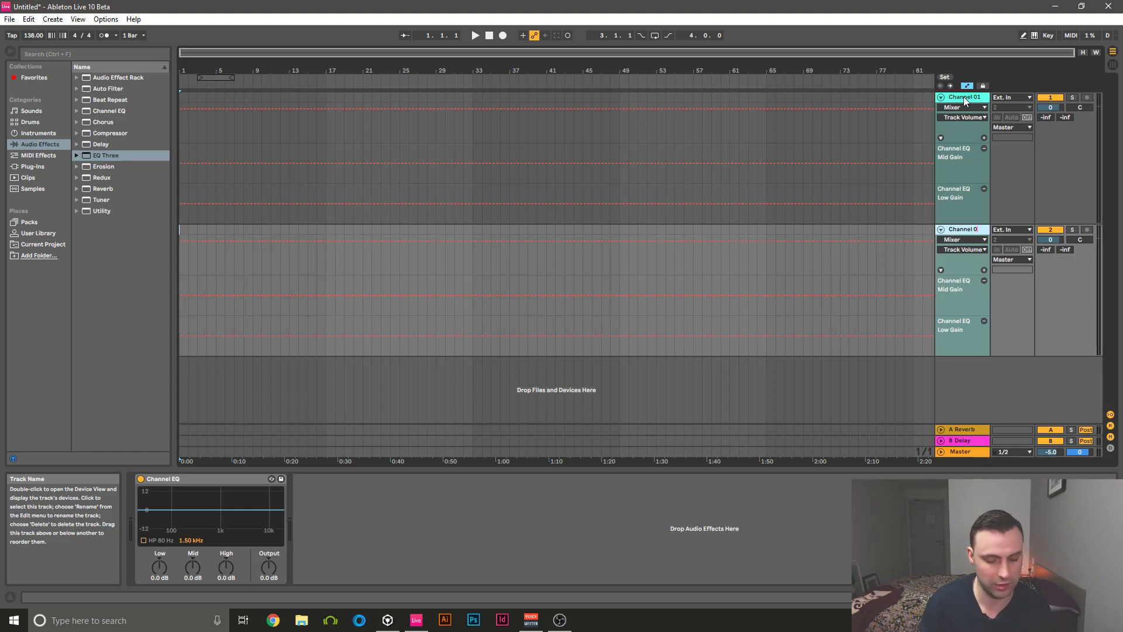
right_click(966, 230)
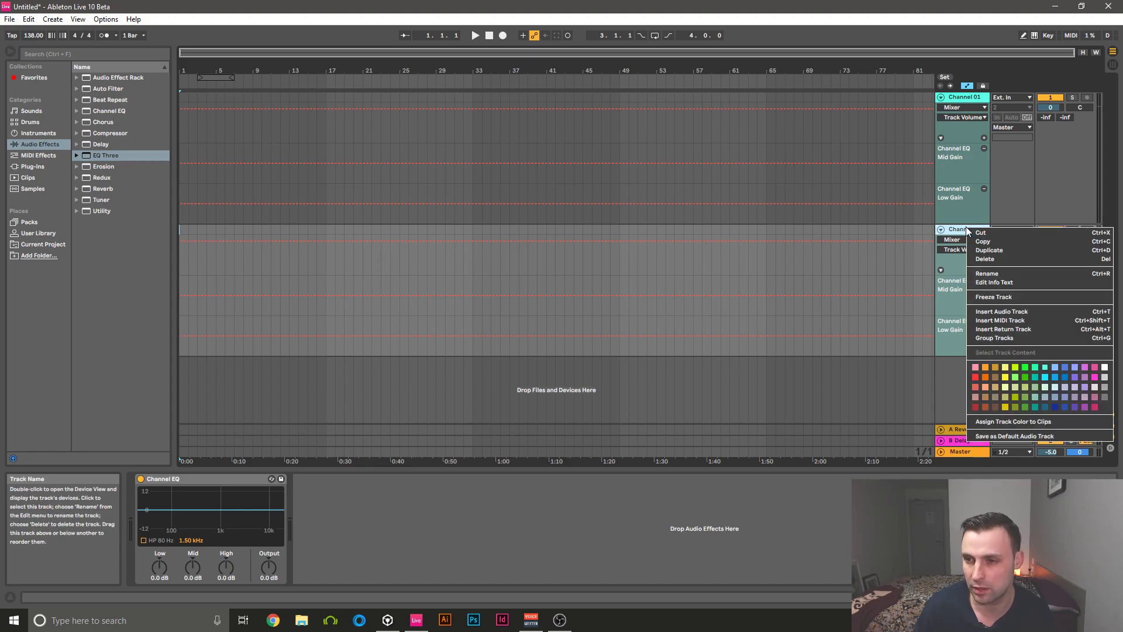
left_click(1045, 377)
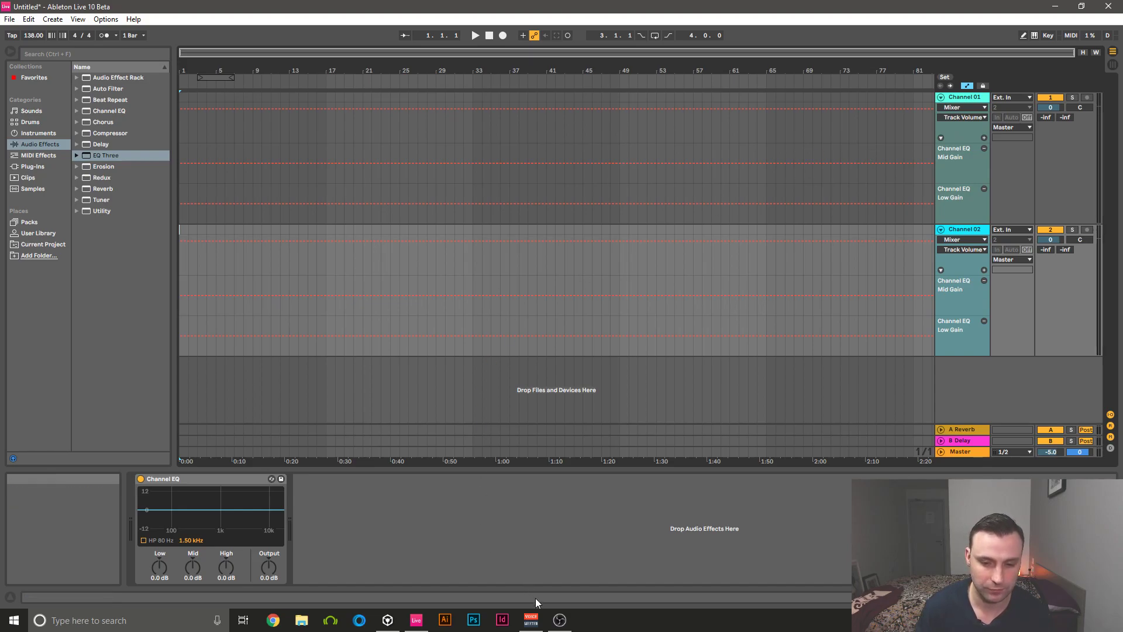
From rekordbox's Craig Connelly Tribute Mix playlist, place Jewel on Channel 01 and Light The Way on Channel 02, both starting at bar 1
mouse_move(388, 624)
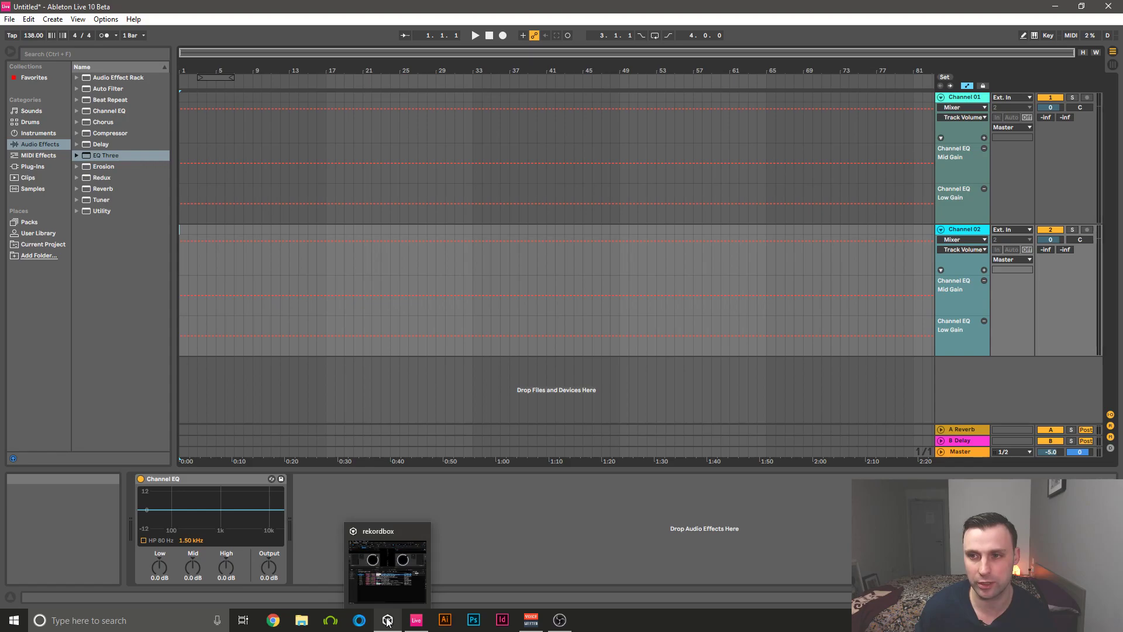
left_click(388, 622)
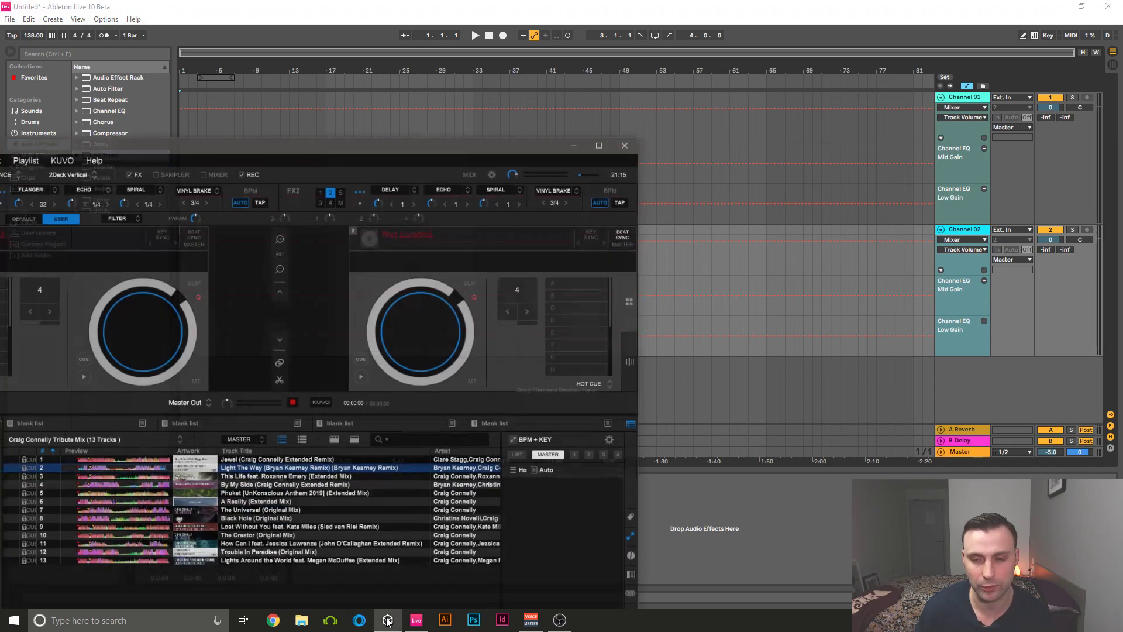
left_click_drag(324, 129, 826, 171)
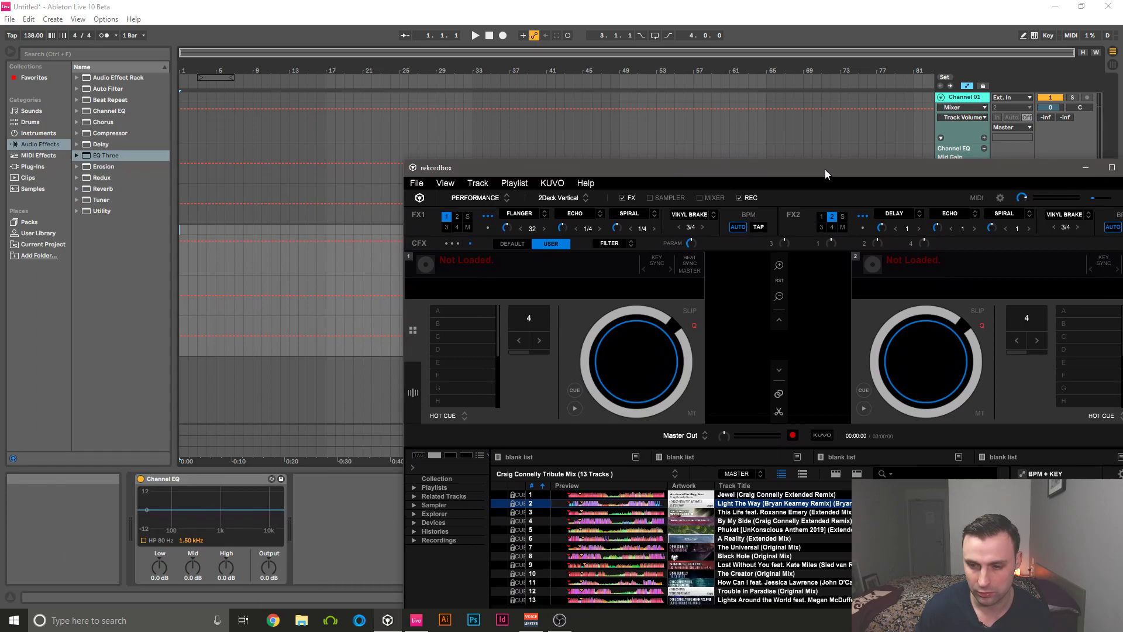
left_click(746, 495)
left_click_drag(750, 495, 182, 127)
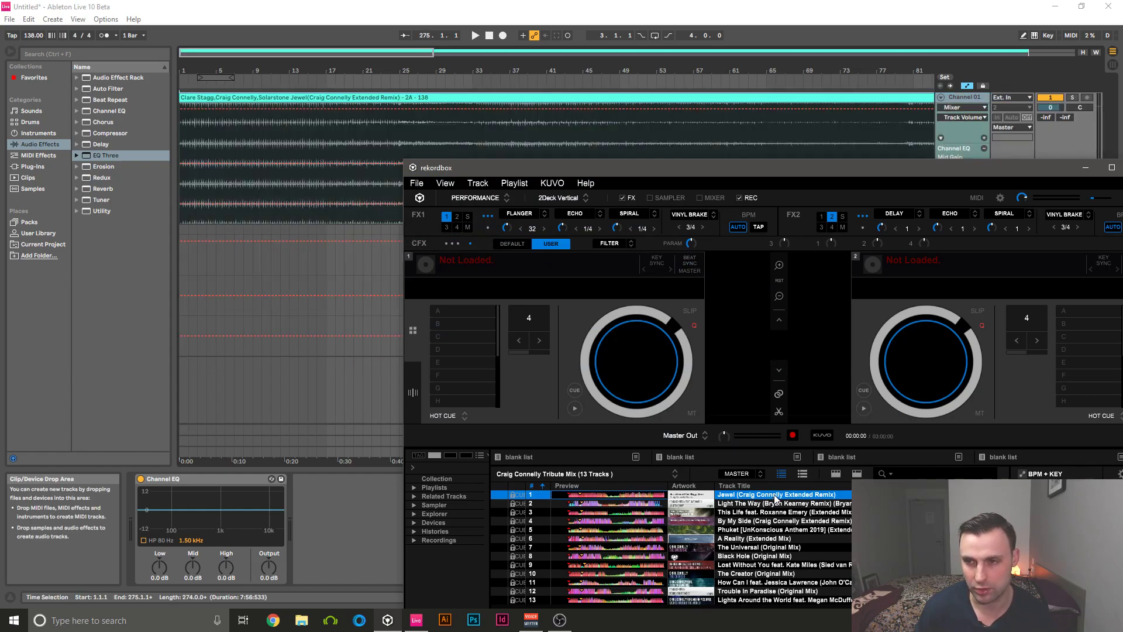
left_click_drag(772, 504, 179, 274)
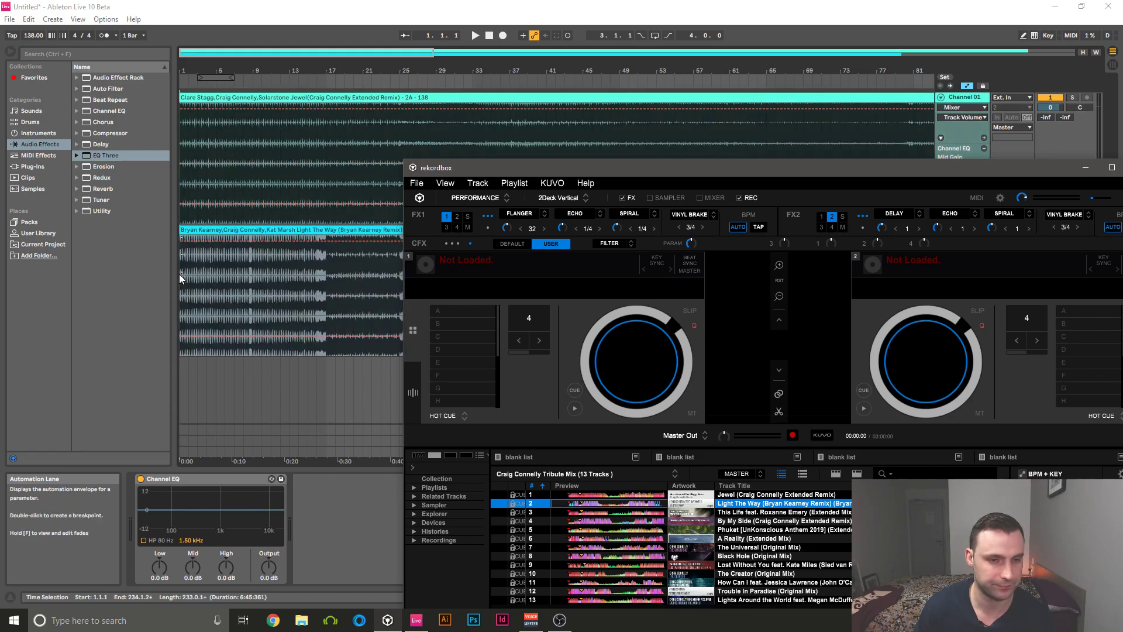
left_click(1086, 168)
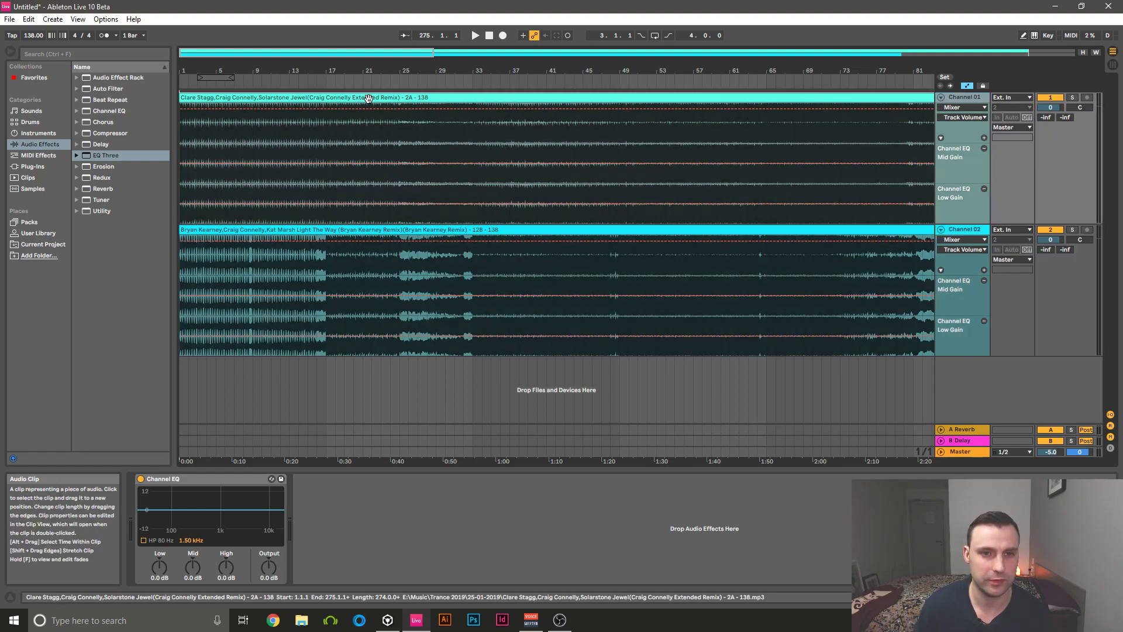
Set 1.1.1 at the first beat of the Jewel clip and apply Warp From Here (Straight) from that marker
double_click(369, 98)
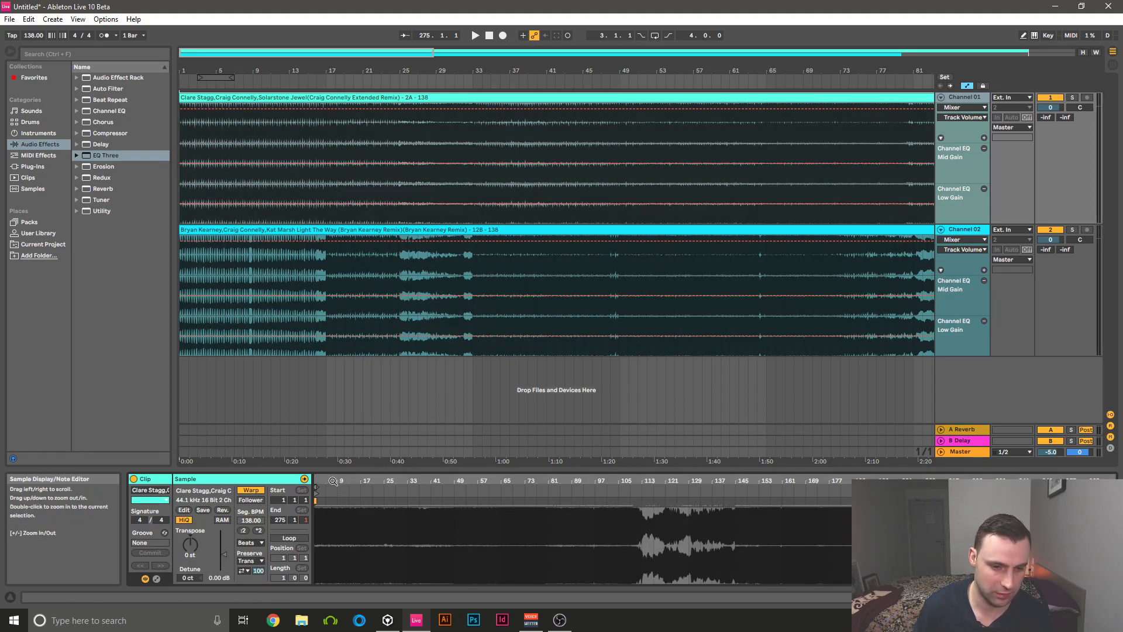
left_click_drag(316, 486, 723, 565)
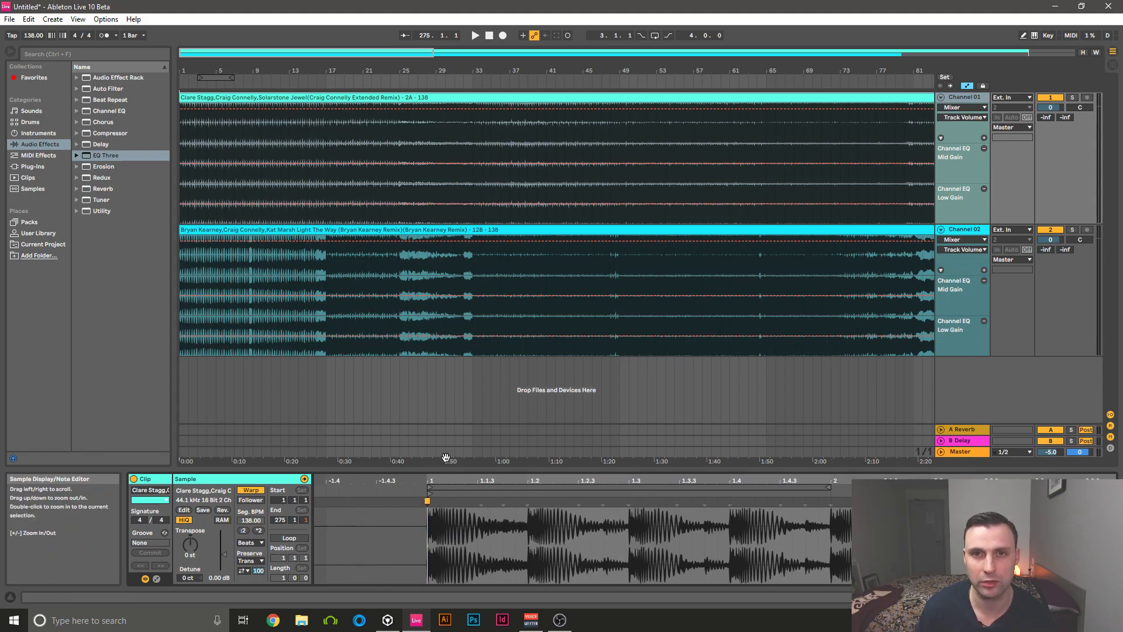
right_click(427, 502)
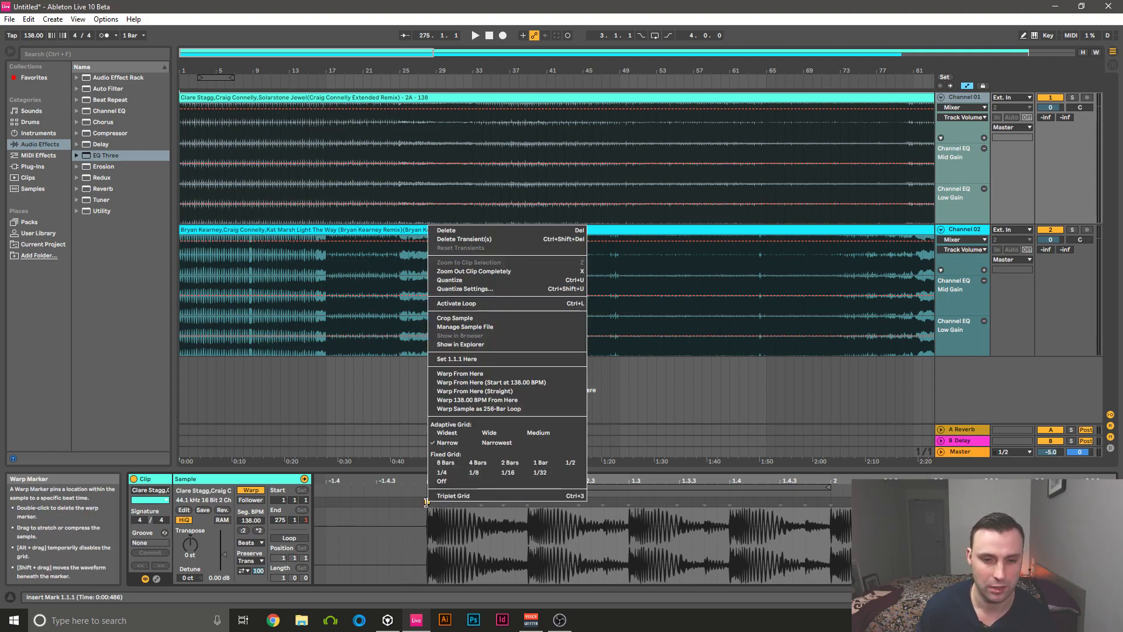
left_click(446, 360)
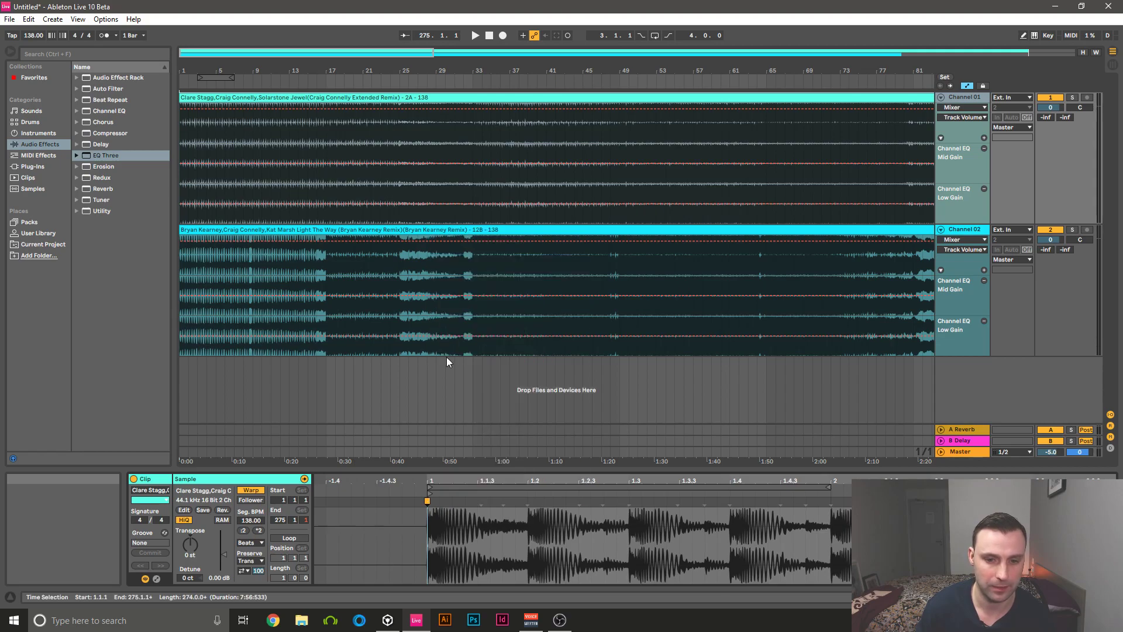
right_click(427, 501)
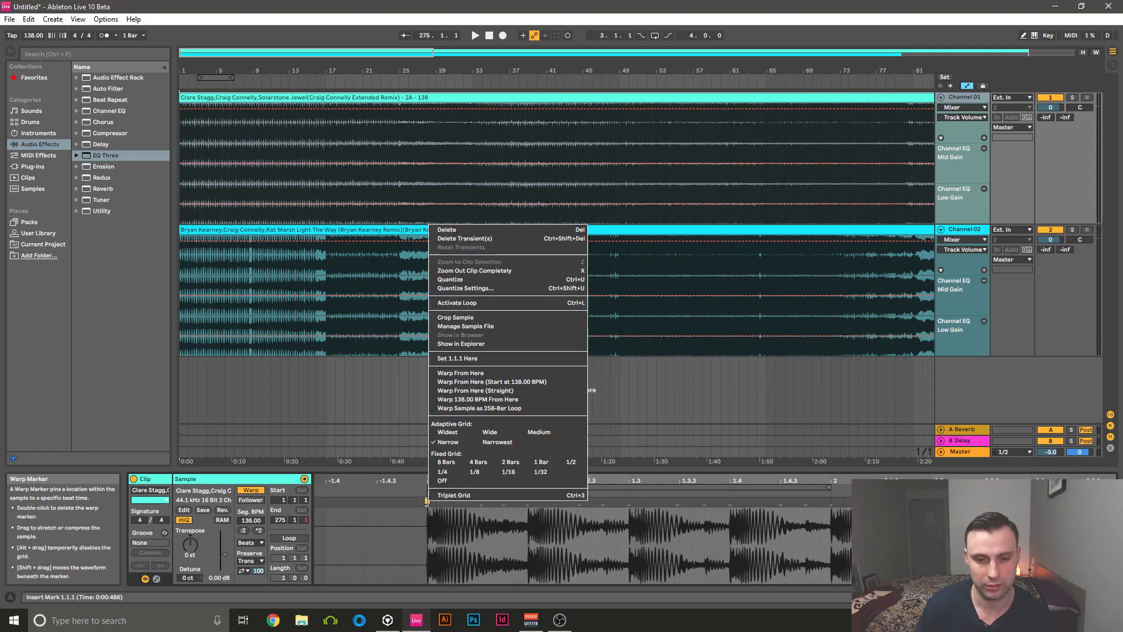
left_click(467, 393)
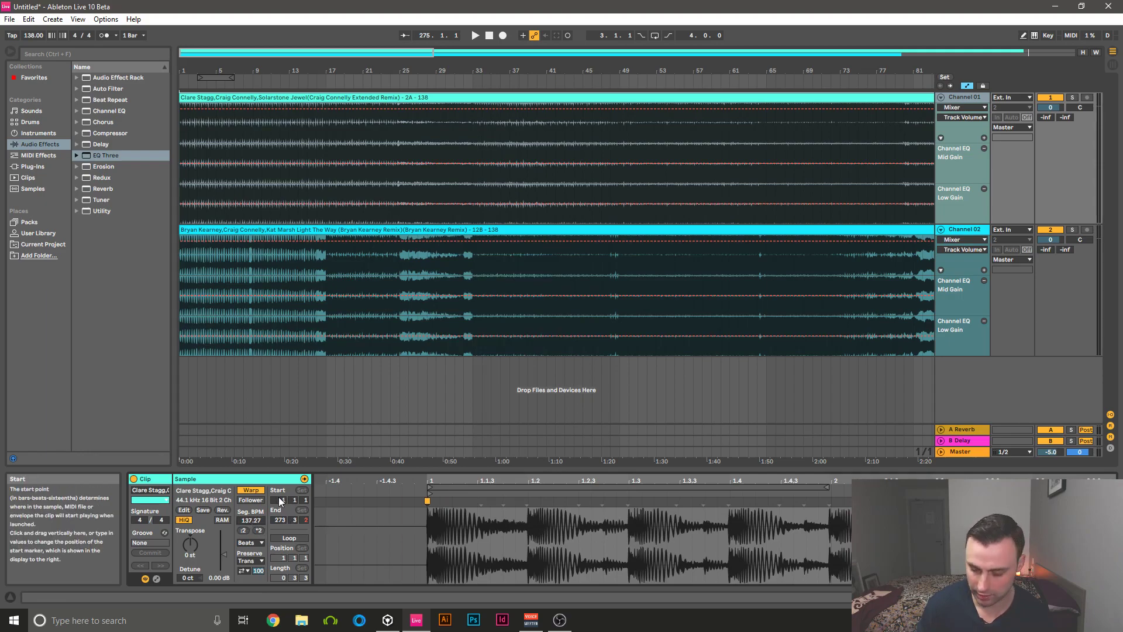
Set the Jewel clip's Seg. BPM to 138 and its warp mode to Re-Pitch
type("138")
key("Return")
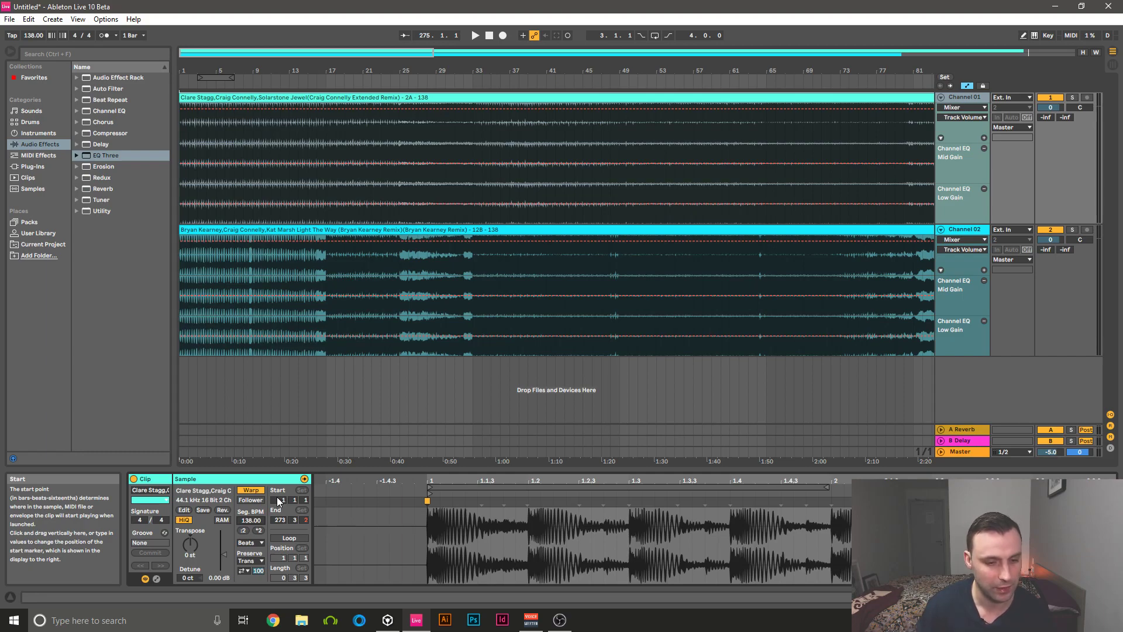
left_click(258, 543)
left_click(253, 577)
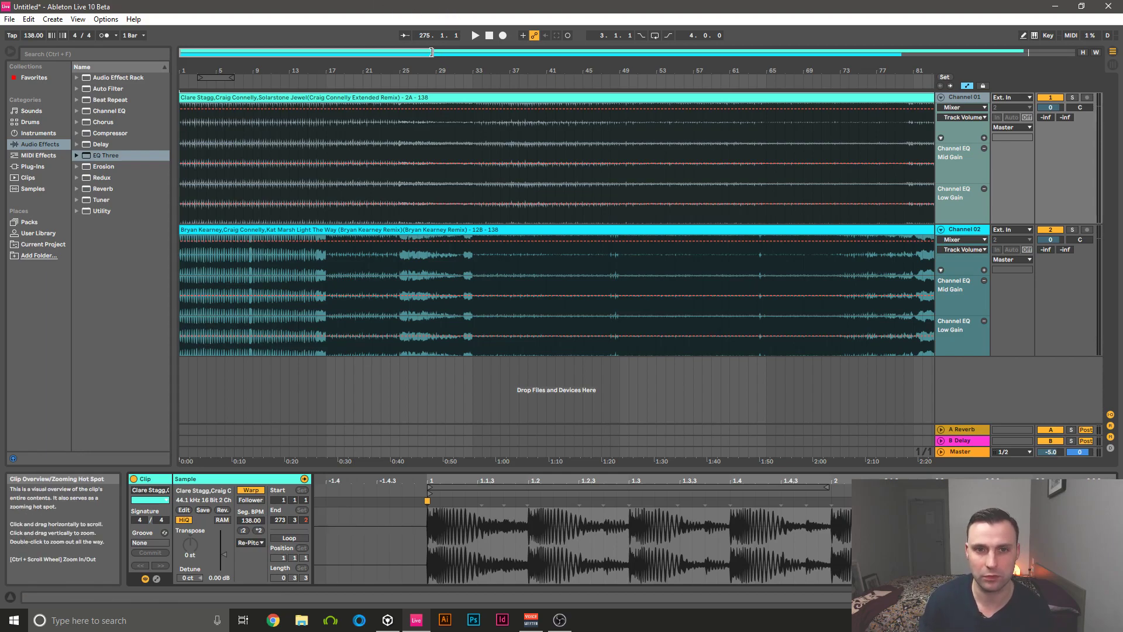
left_click(423, 96)
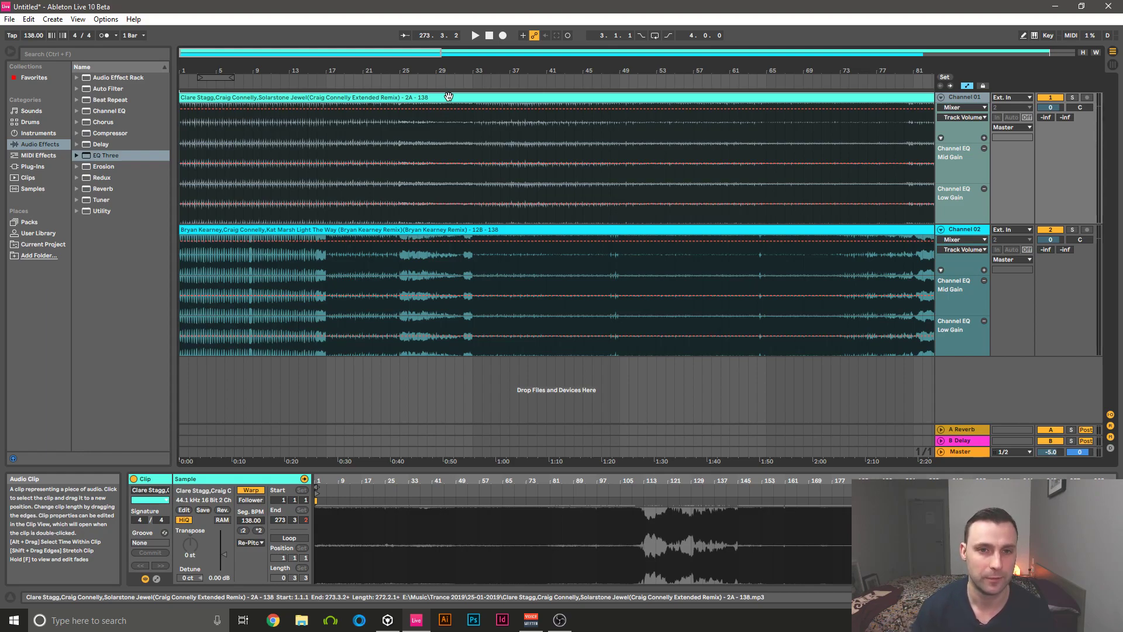
Apply Warp From Here (Straight) to the Light The Way clip on Channel 02 from its first warp marker at 1.1.1
left_click(430, 229)
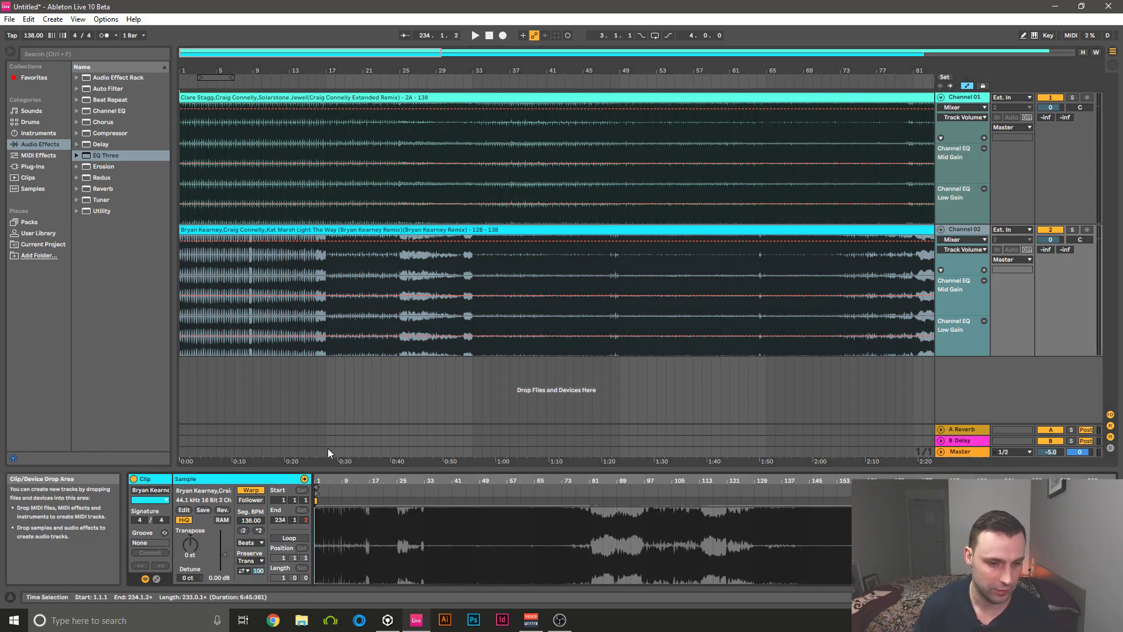
right_click(316, 500)
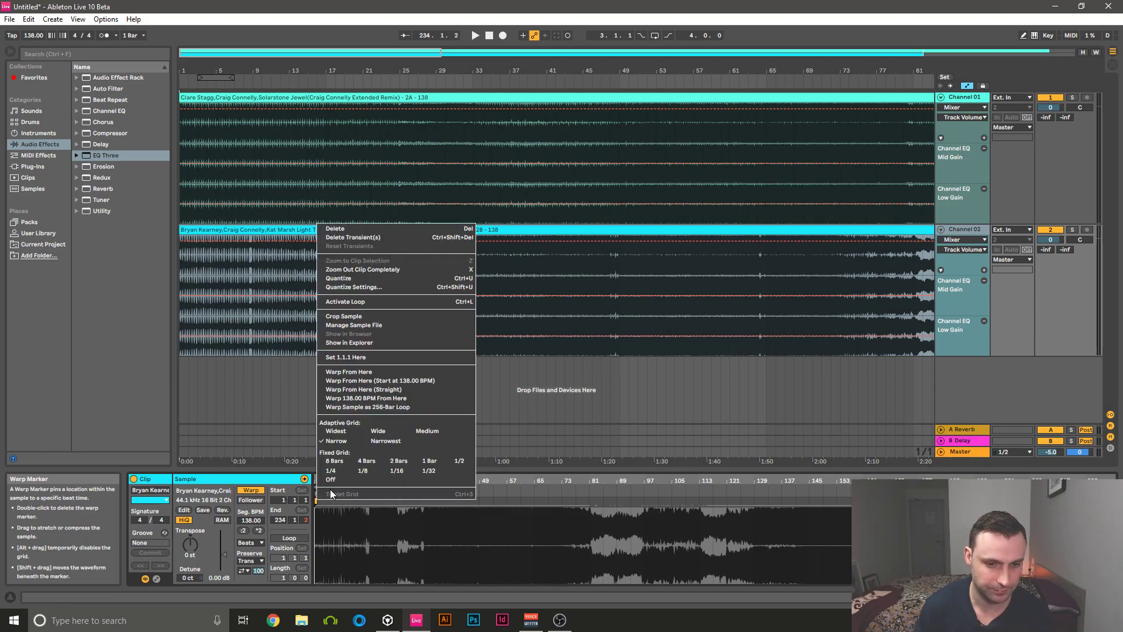
left_click(358, 370)
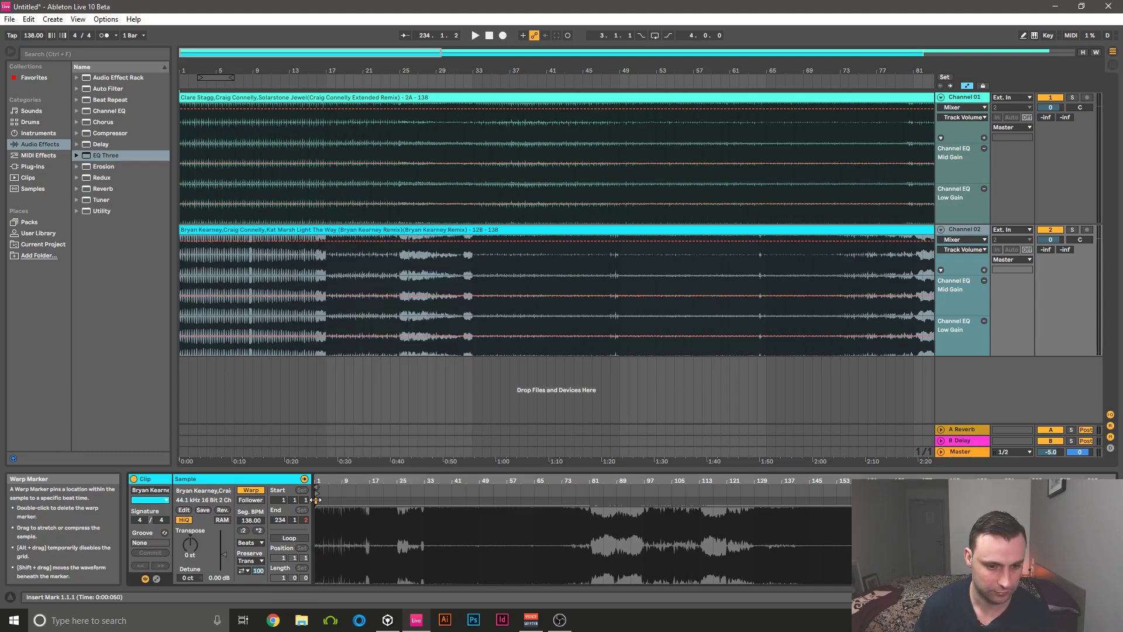
right_click(321, 500)
left_click(367, 389)
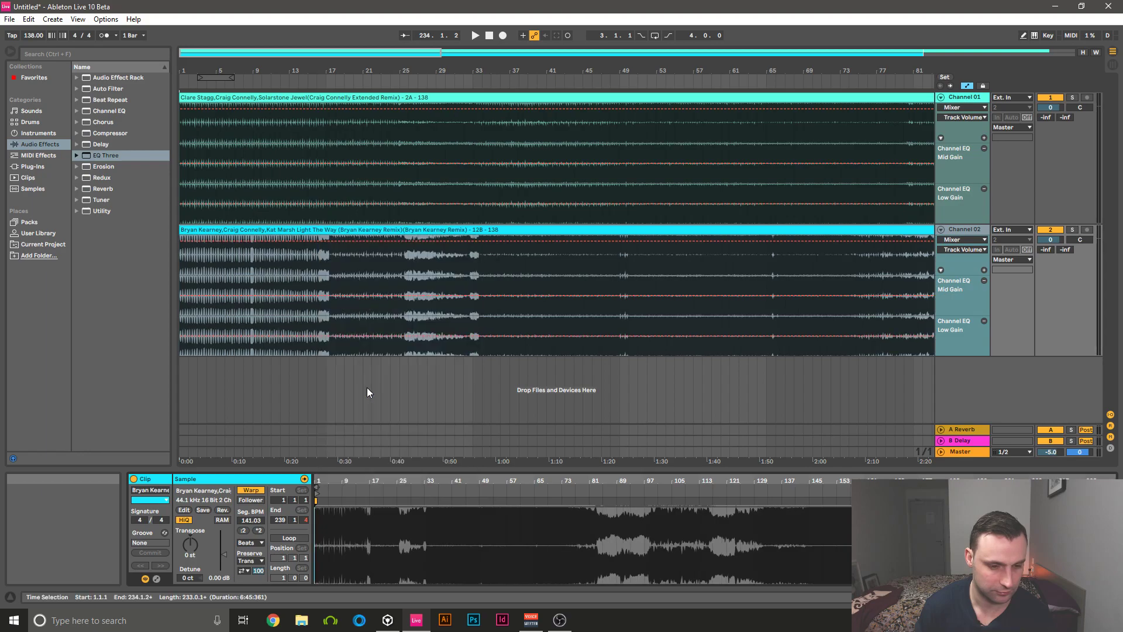
Set the Light The Way clip's Seg. BPM to 138 and its warp mode to Re-Pitch
left_click(246, 521)
type("1")
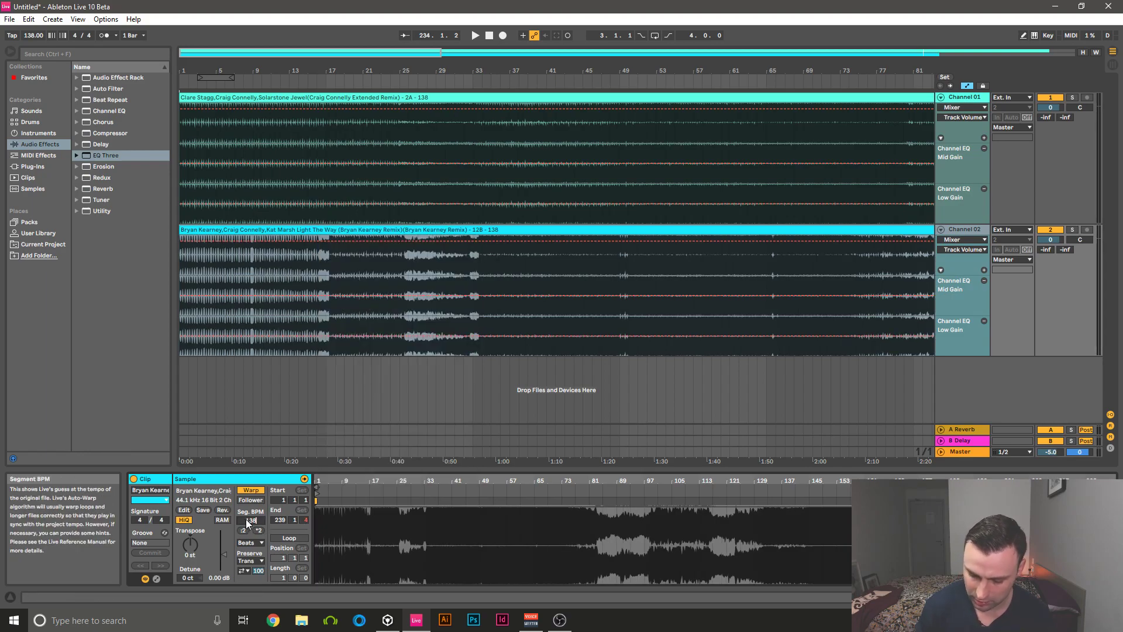
type("38")
key("Return")
left_click(251, 542)
left_click(248, 577)
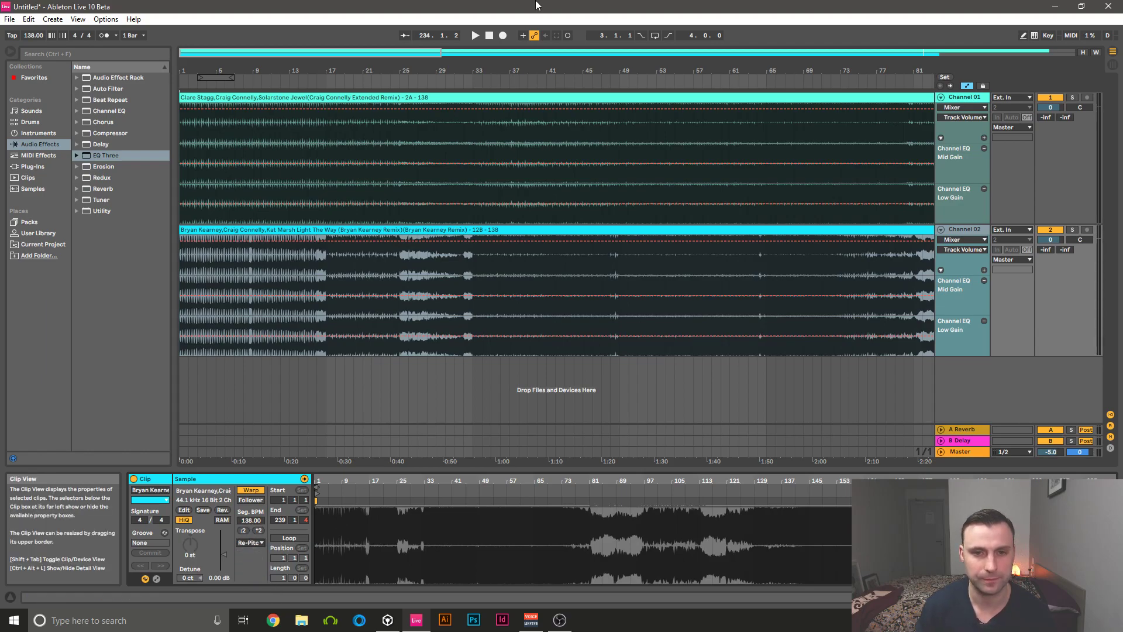
Try moving the Light The Way clip to start at bar 273, then undo the move
left_click_drag(440, 53, 321, 70)
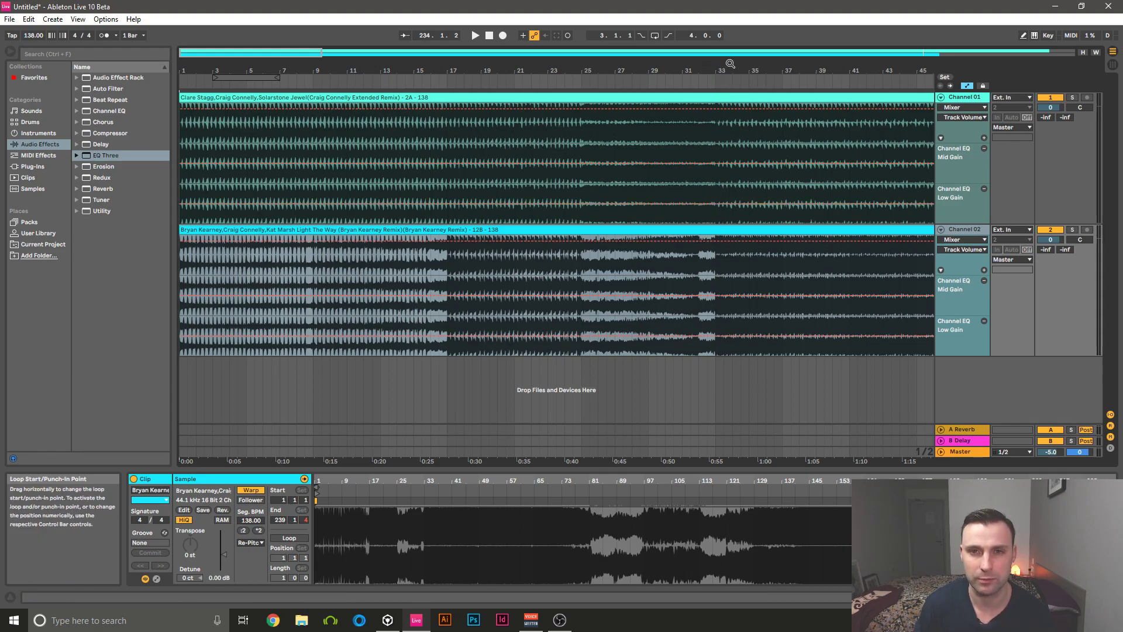
left_click_drag(700, 69, 700, 3)
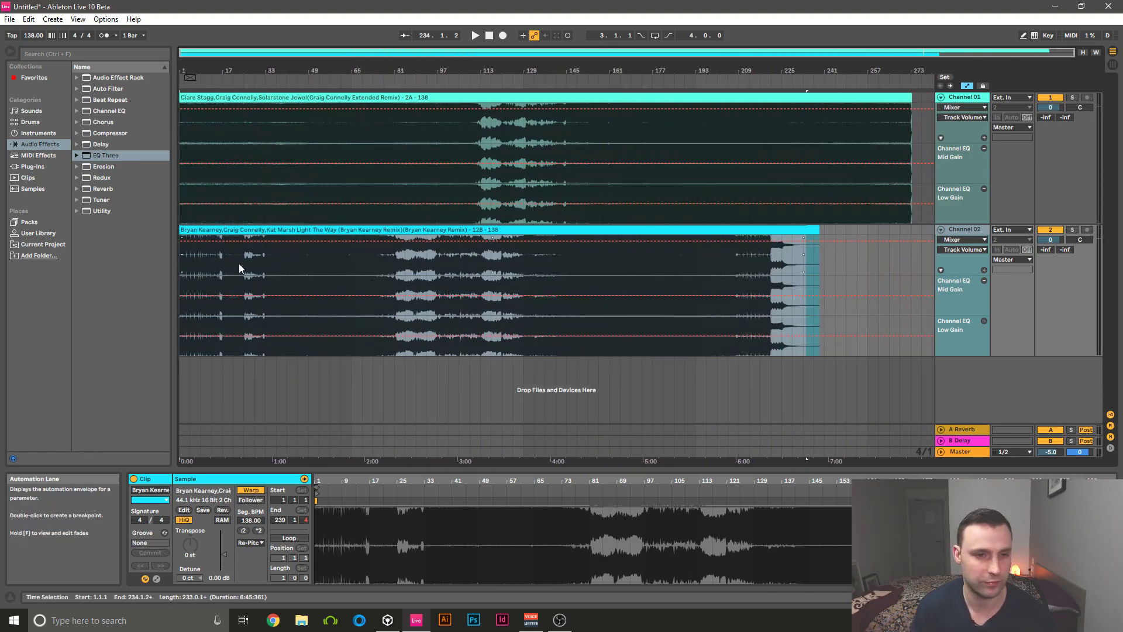
left_click_drag(239, 230, 910, 234)
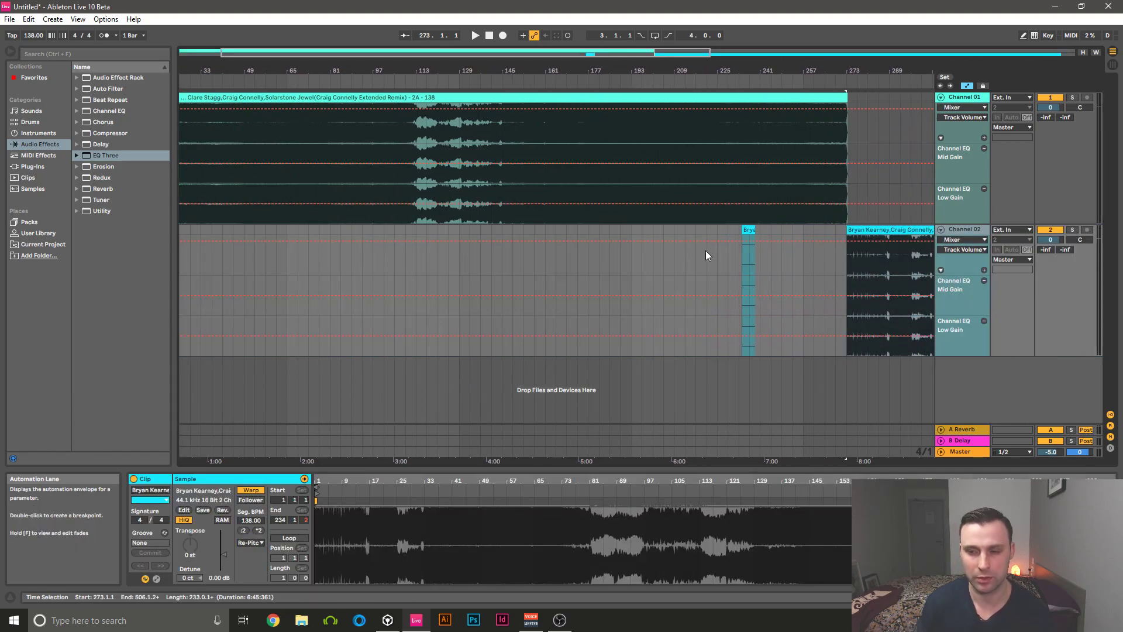
key("ctrl+z")
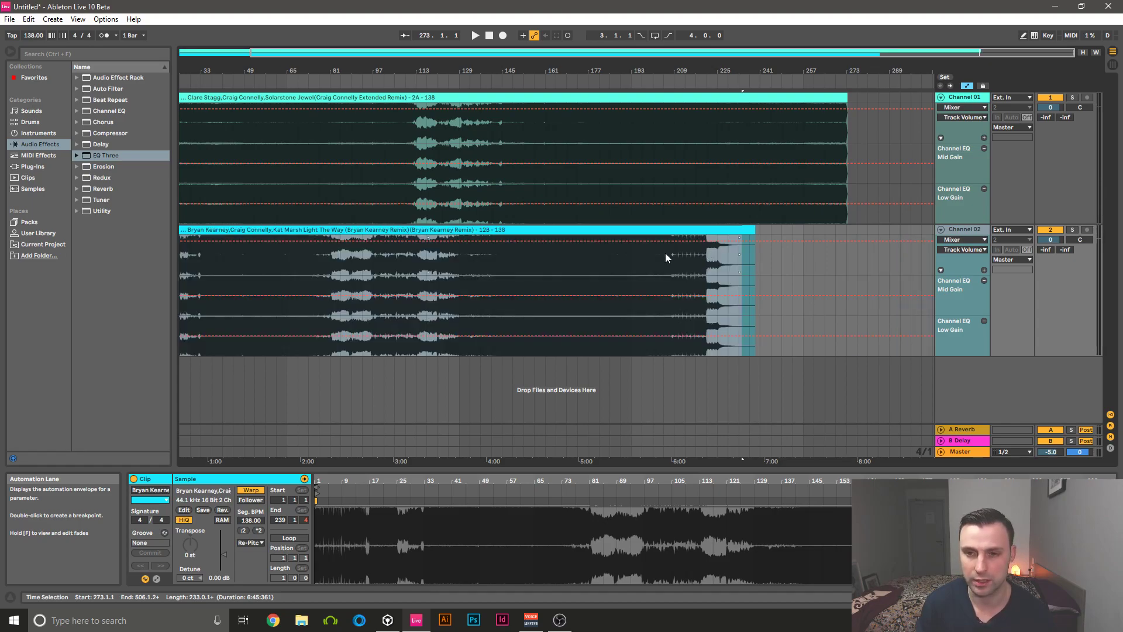
Select the whole Light The Way clip and move it to start at bar 249, overlapping the end of Jewel
left_click(764, 273)
left_click(679, 228)
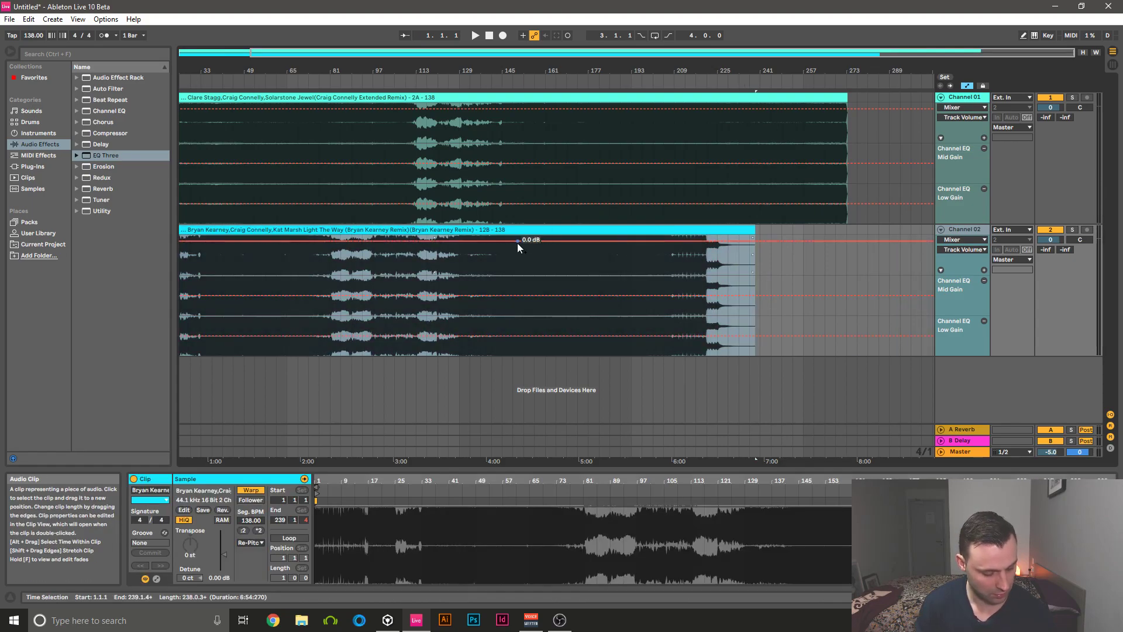
left_click_drag(452, 228, 876, 247)
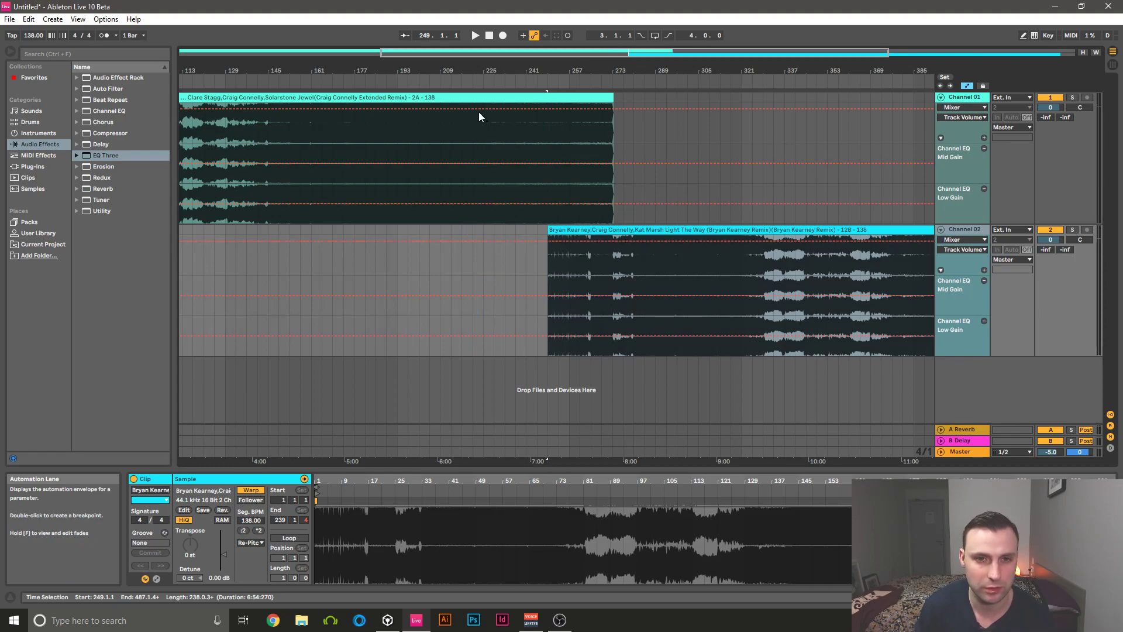
Shift the Light The Way clip earlier to start at 225.1.1, lining up the beat after its break with Jewel's bar 257
left_click_drag(500, 67, 292, 65)
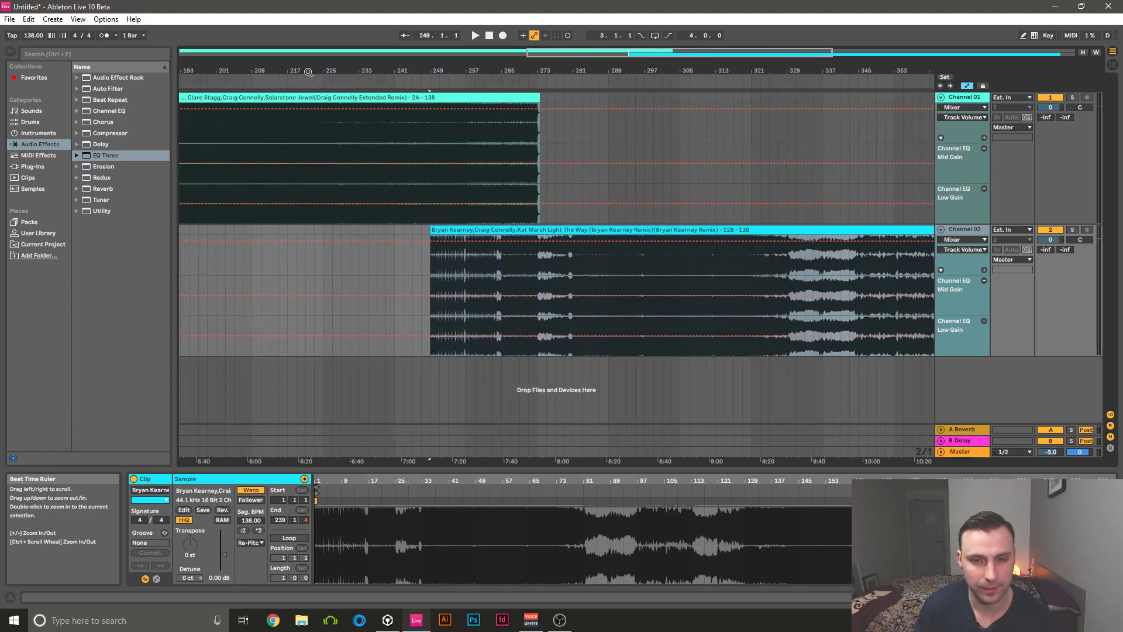
left_click_drag(496, 67, 620, 111)
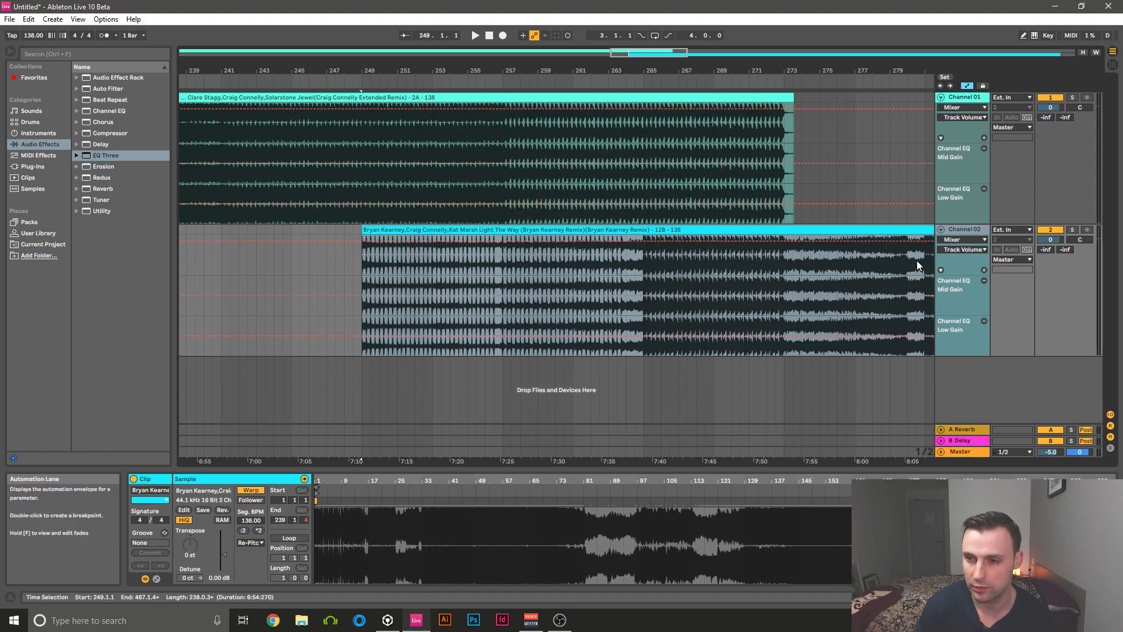
left_click_drag(916, 230, 503, 233)
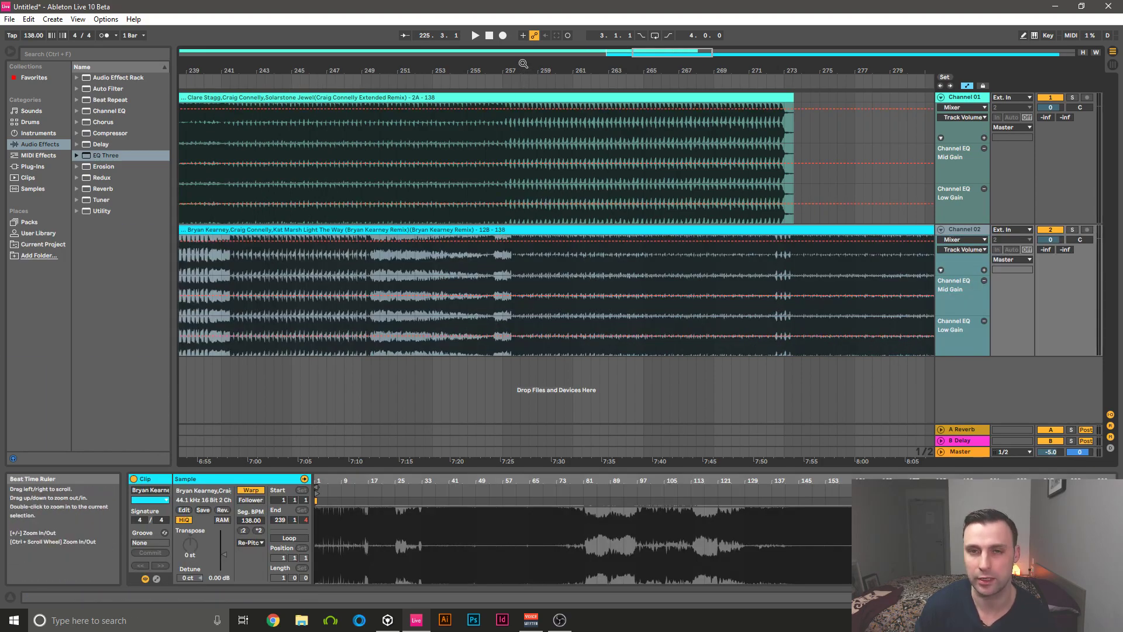
left_click_drag(524, 67, 600, 67)
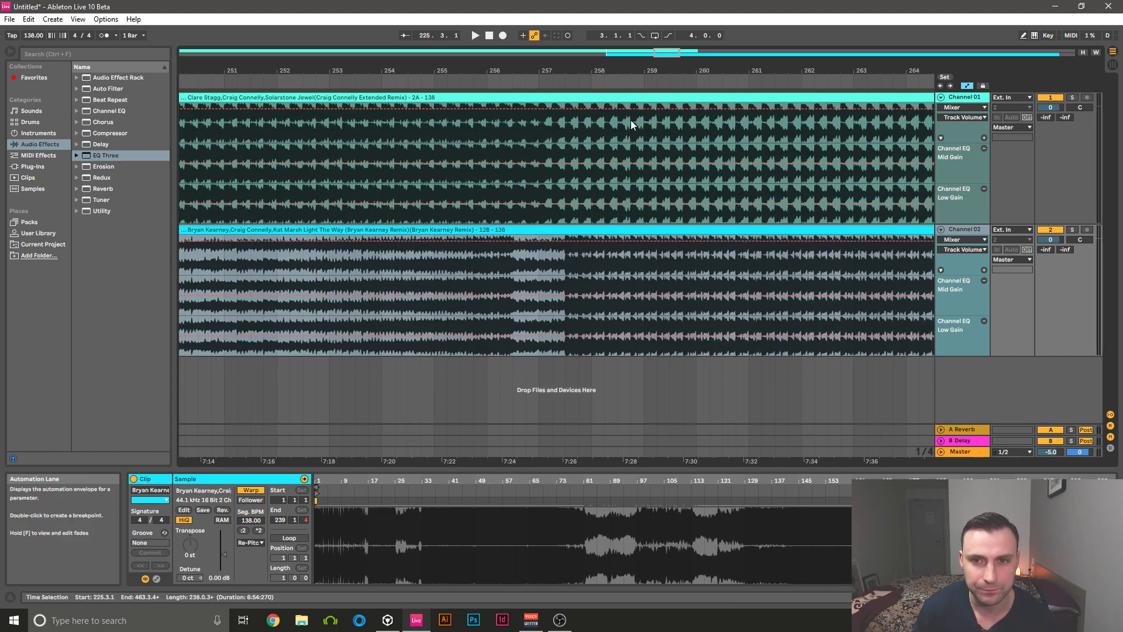
left_click_drag(616, 72, 615, 55)
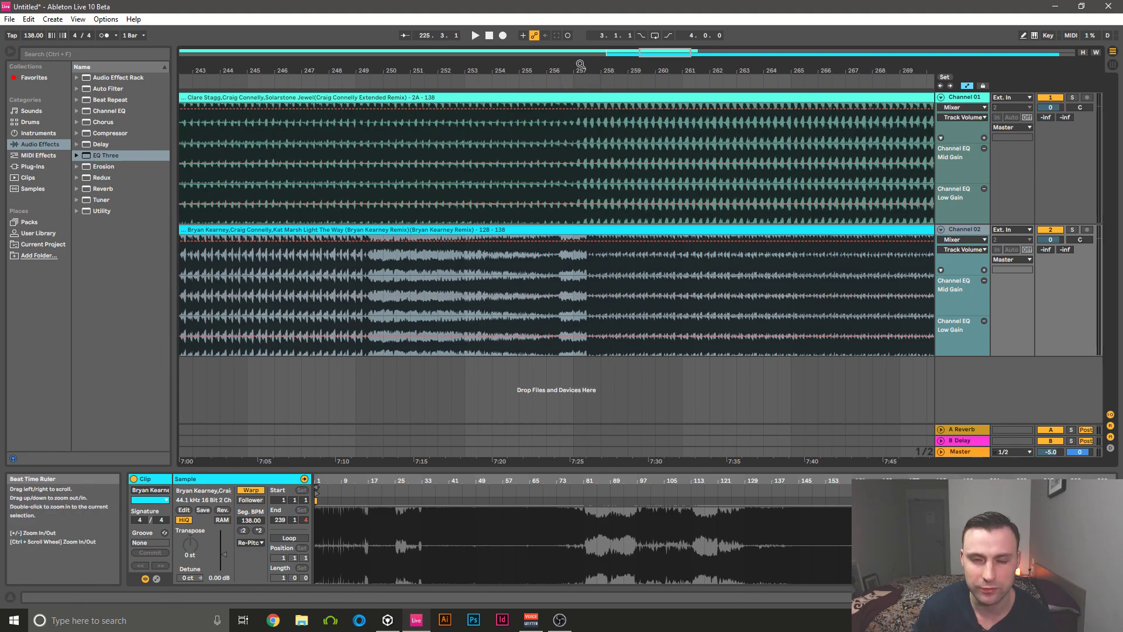
left_click_drag(576, 65, 576, 106)
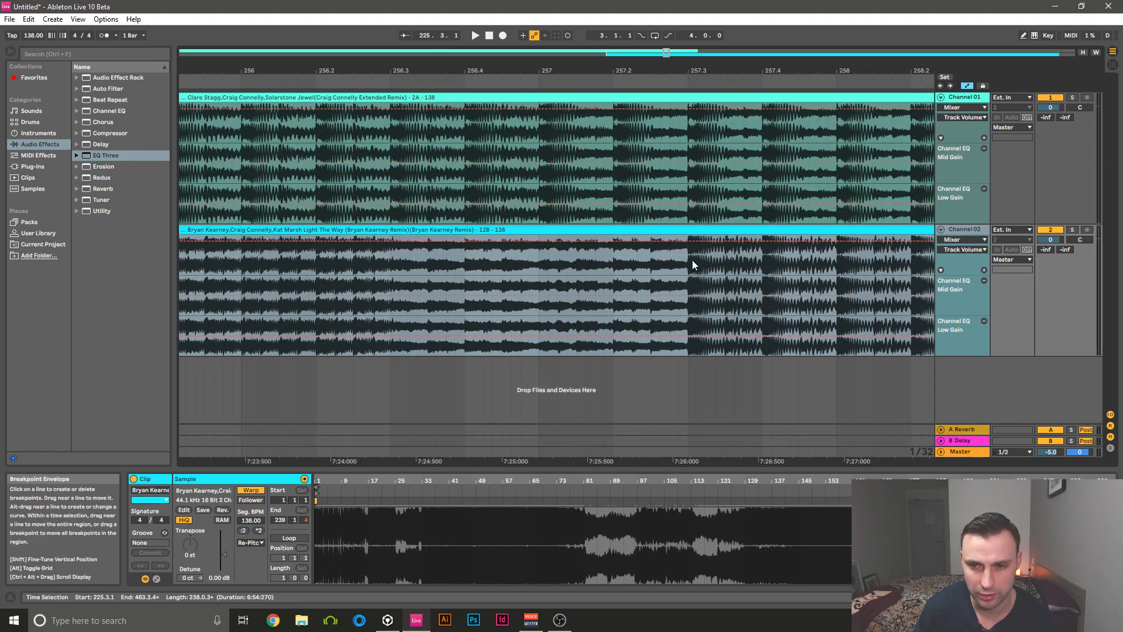
left_click_drag(693, 228, 550, 226)
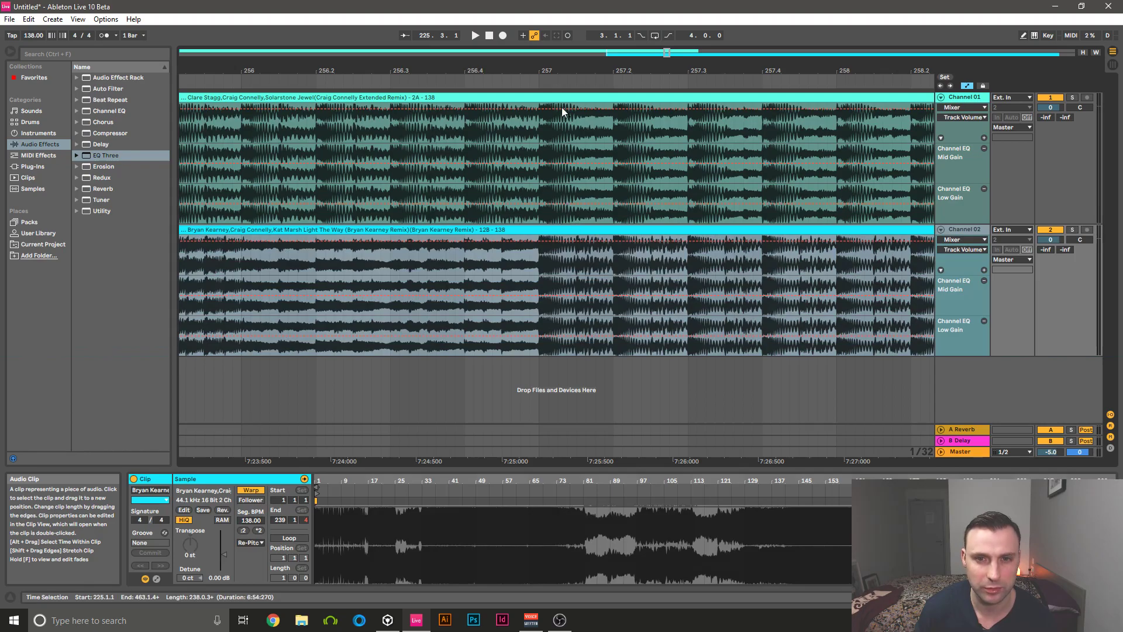
Add a locator named BASS SWAP at 257.1.1
left_click_drag(557, 71, 928, 195)
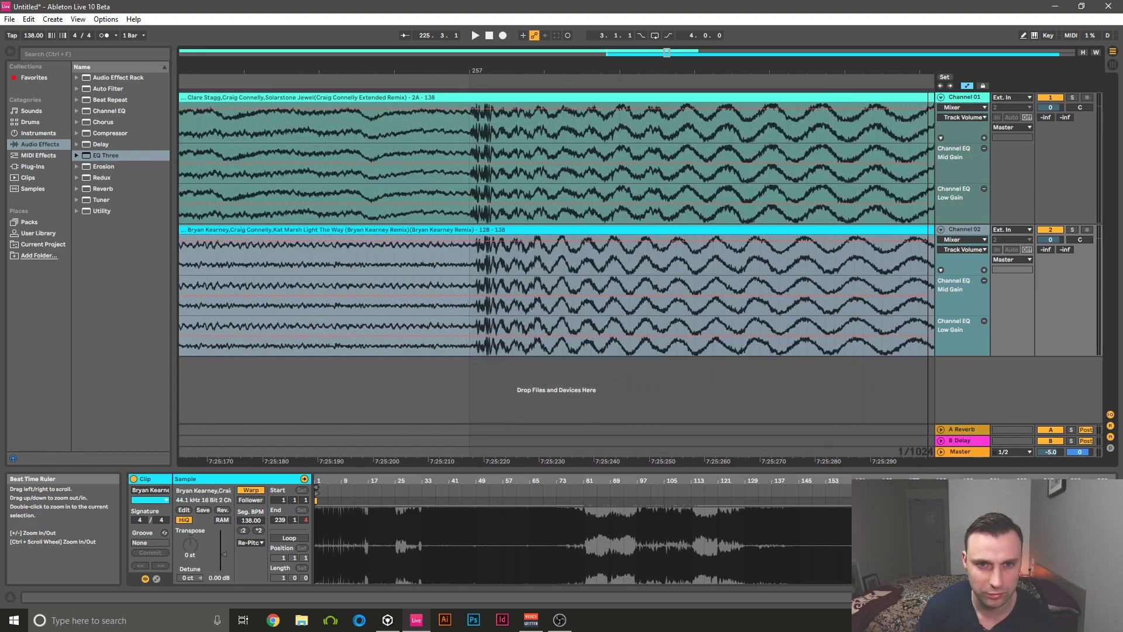
left_click(473, 86)
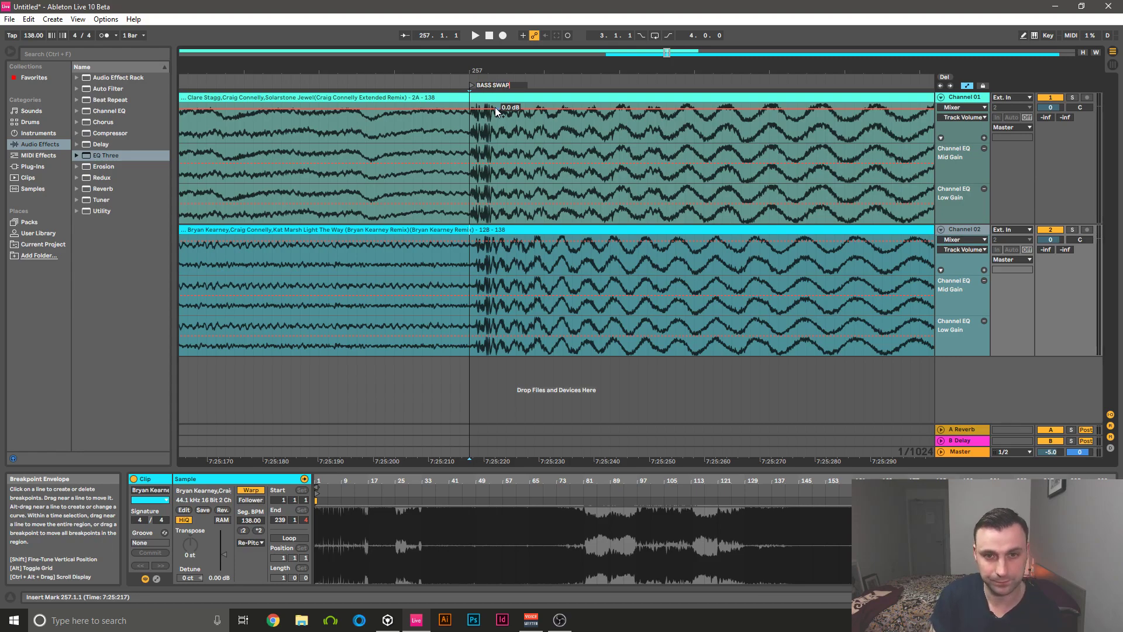
On Channel 02, draw a Track Volume fade-in from bar 225 to 257 and a Mid Gain rise from bar 225 to 241
left_click_drag(495, 70, 495, 126)
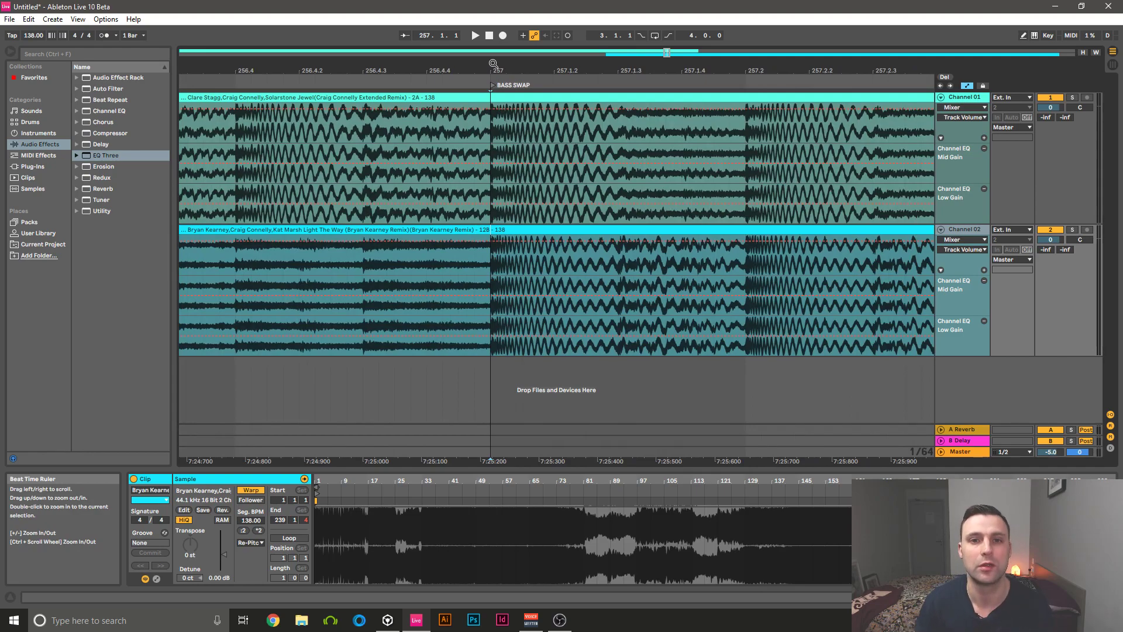
left_click_drag(493, 64, 499, 129)
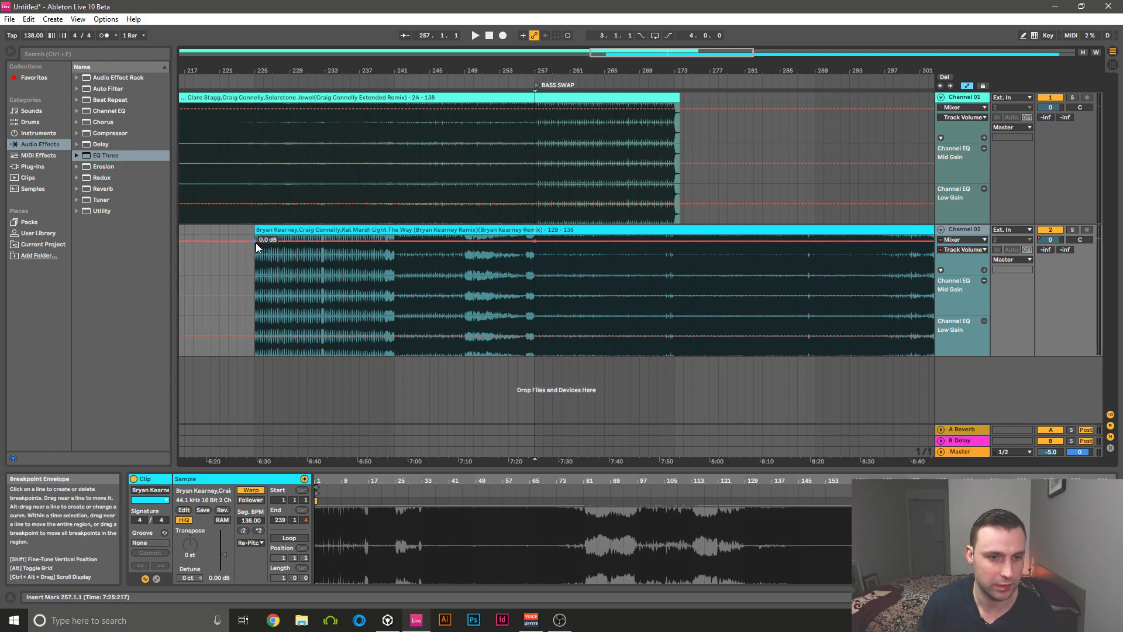
left_click_drag(255, 244, 255, 274)
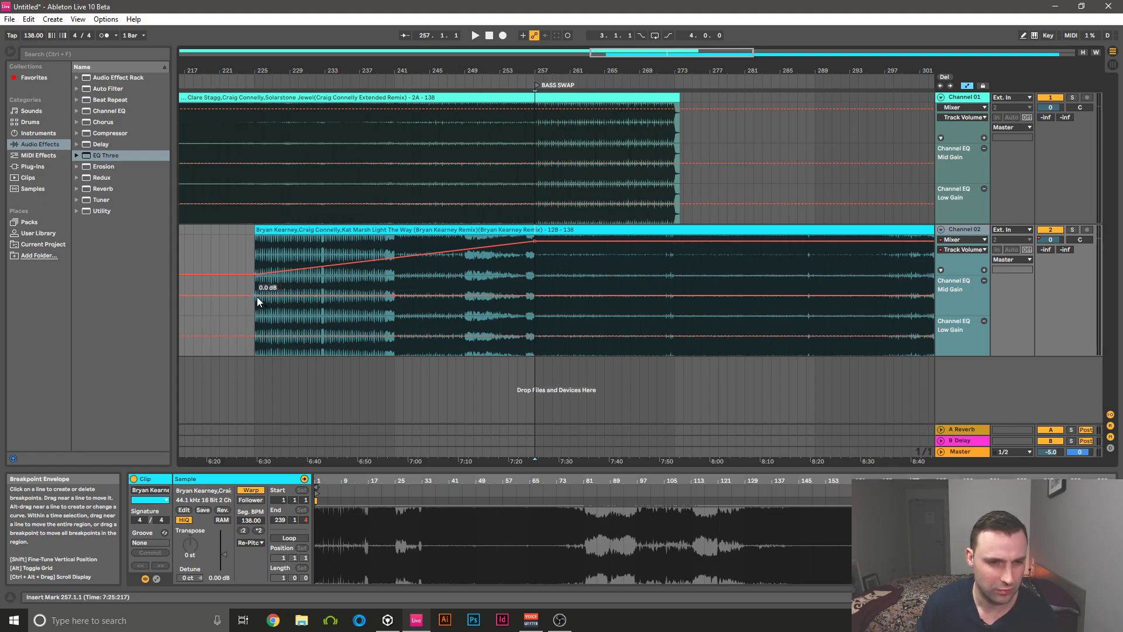
left_click_drag(255, 298, 255, 315)
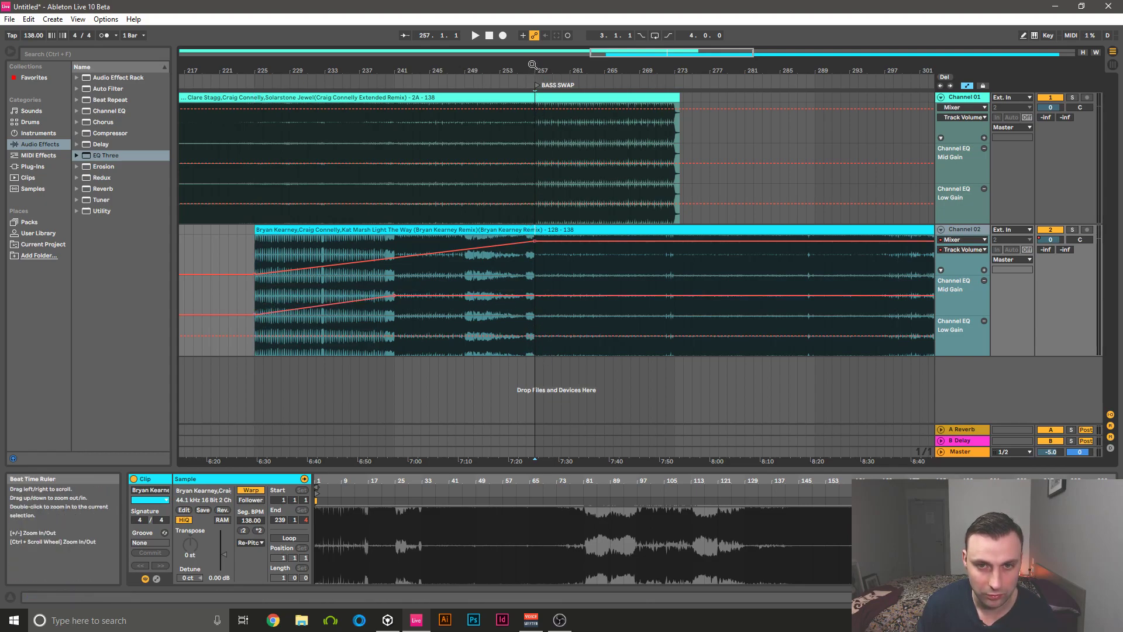
Swap the bass between bars 256 and 257 by raising Channel 02's Low Gain from minimum to 0 dB and dropping Channel 01's to minimum
left_click_drag(532, 71, 531, 147)
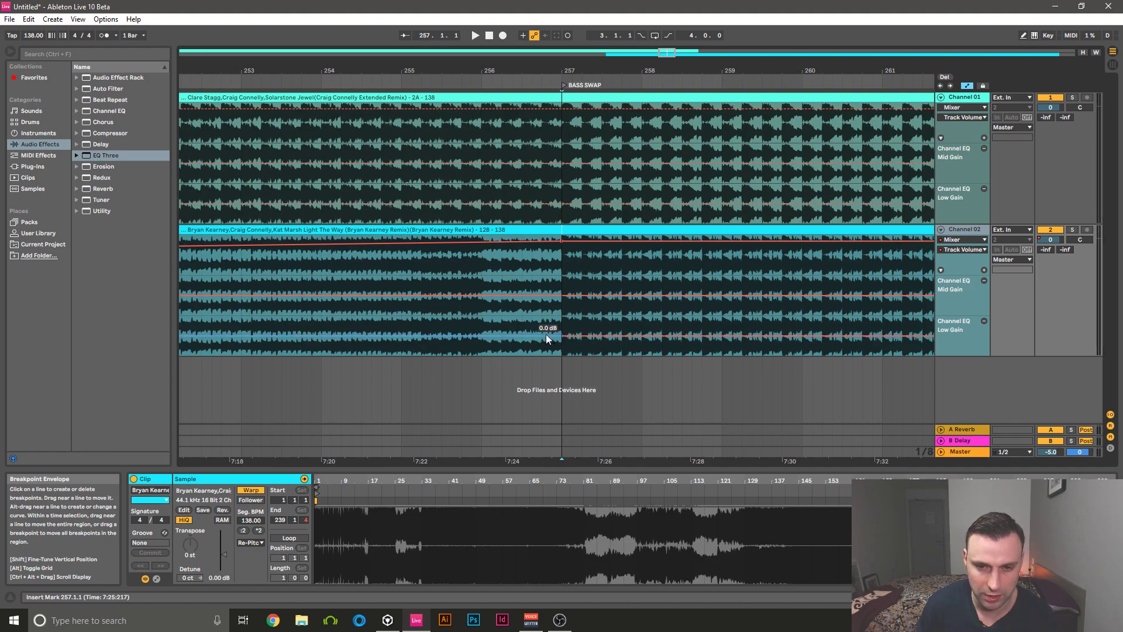
left_click_drag(479, 336, 479, 354)
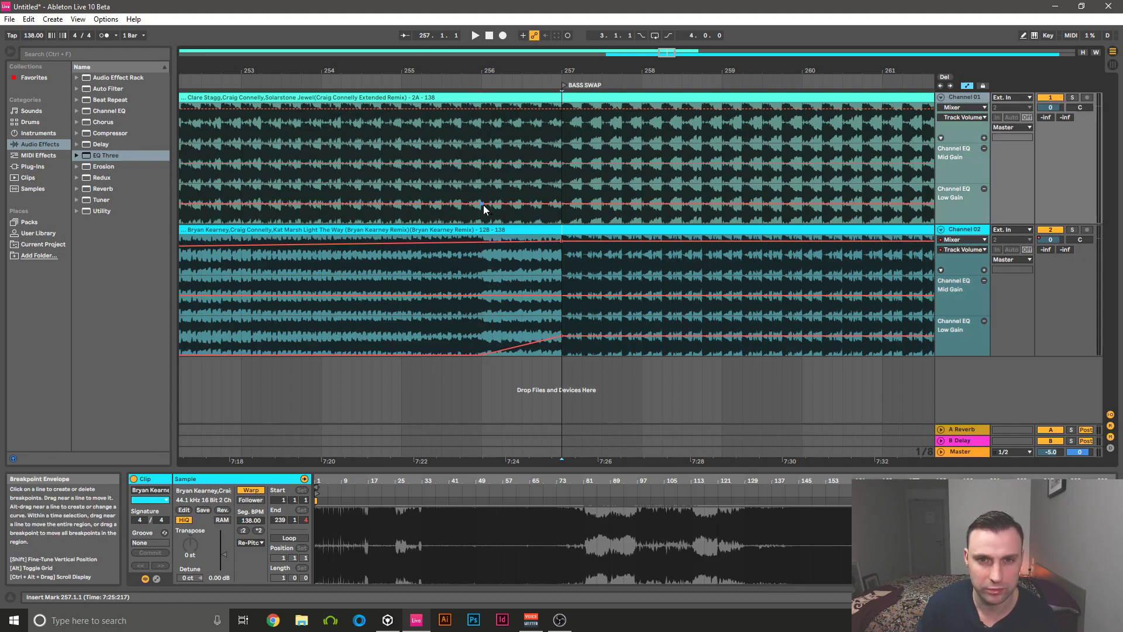
left_click_drag(561, 203, 560, 222)
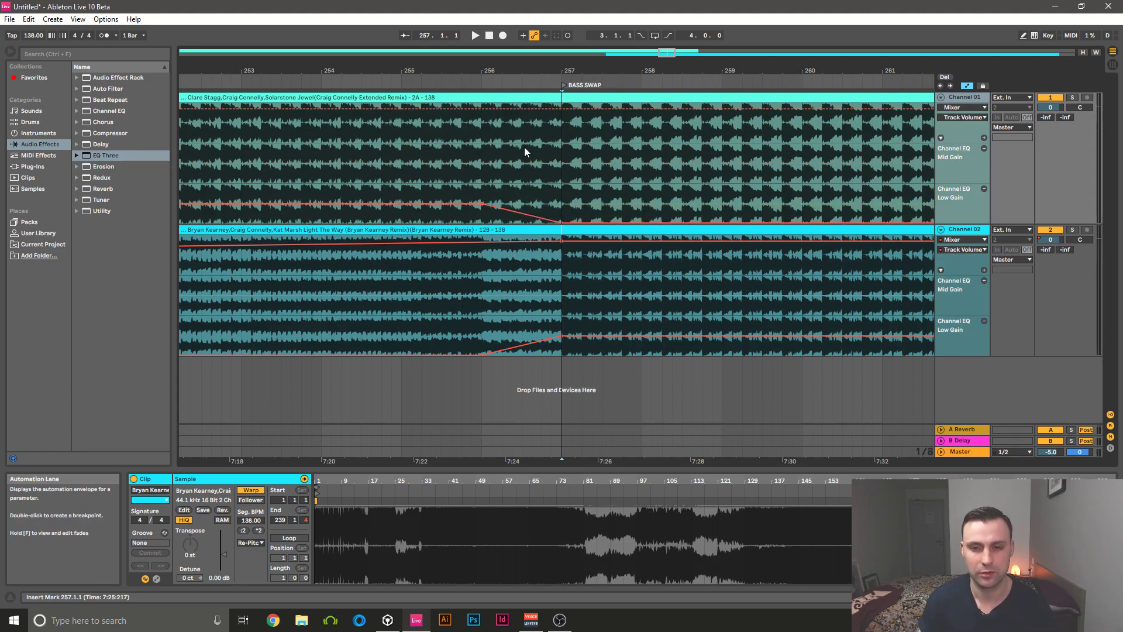
On Channel 01, draw a Track Volume fade-out from 0 dB at bar 256 down to -inf dB at bar 273, where Jewel ends
left_click_drag(520, 79, 524, 21)
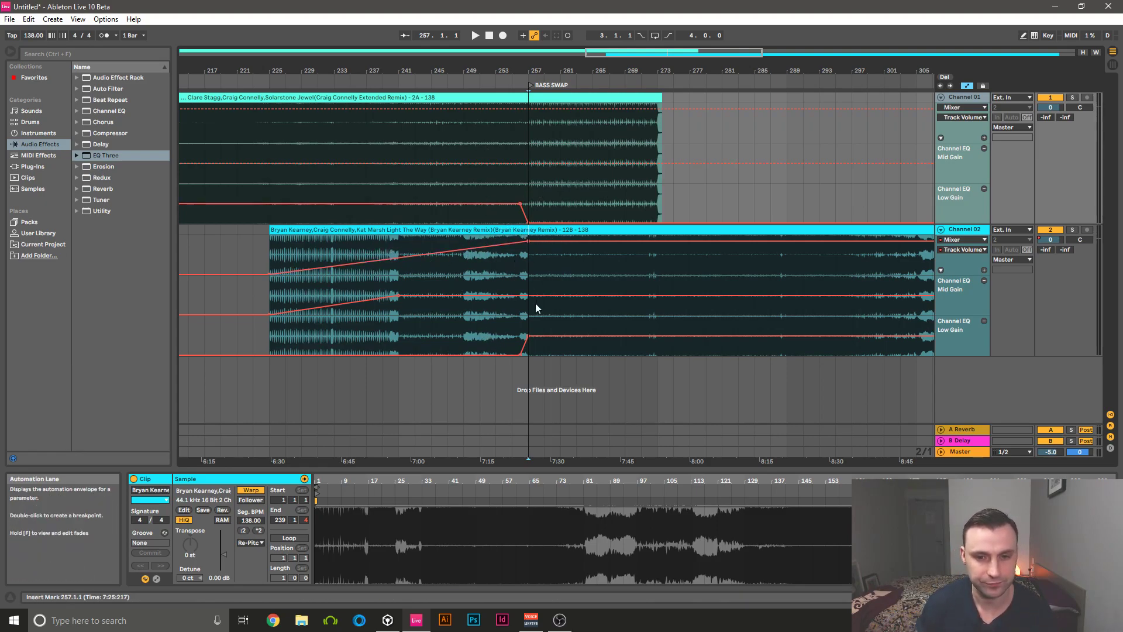
left_click_drag(523, 66, 523, 105)
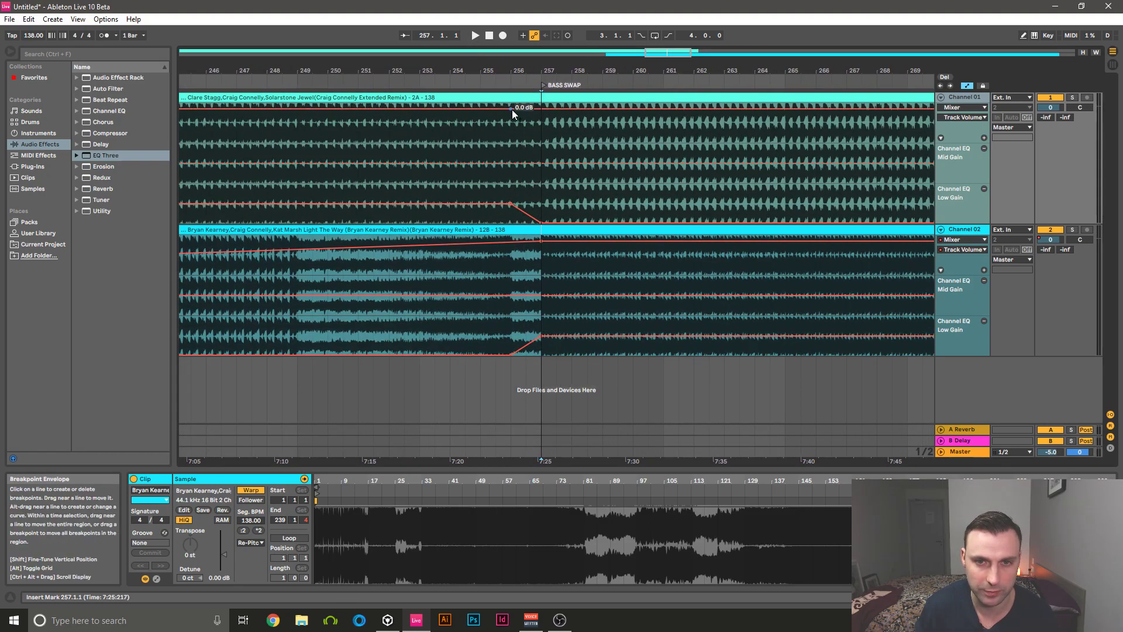
mouse_move(532, 79)
left_mouse_down()
mouse_move(532, 52)
mouse_move(512, 77)
left_mouse_up()
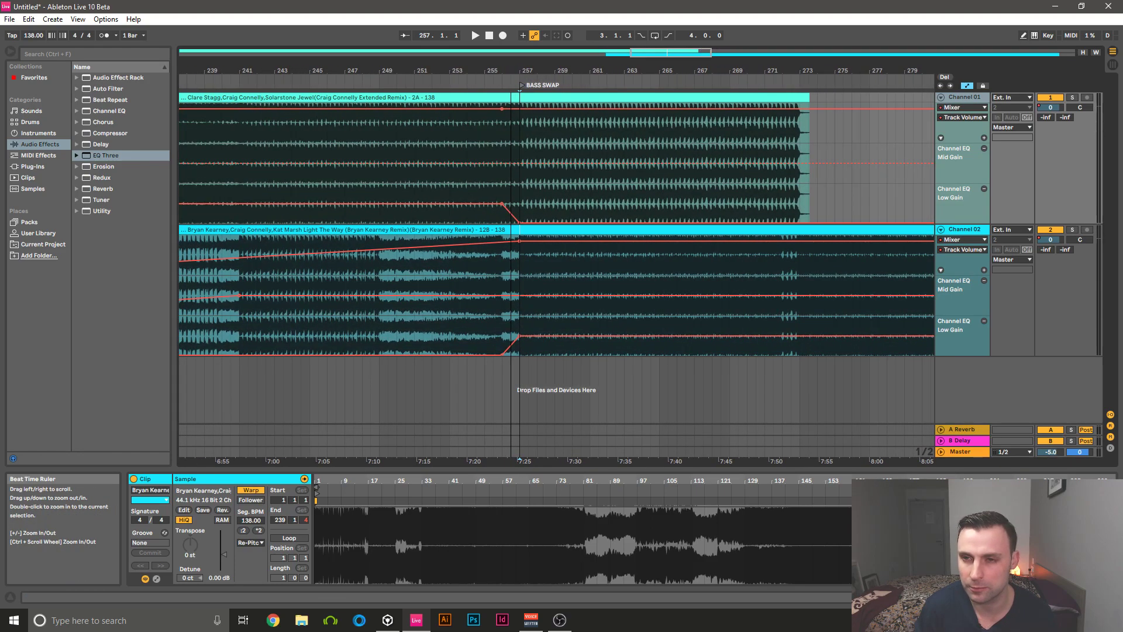
left_click_drag(848, 70, 793, 47)
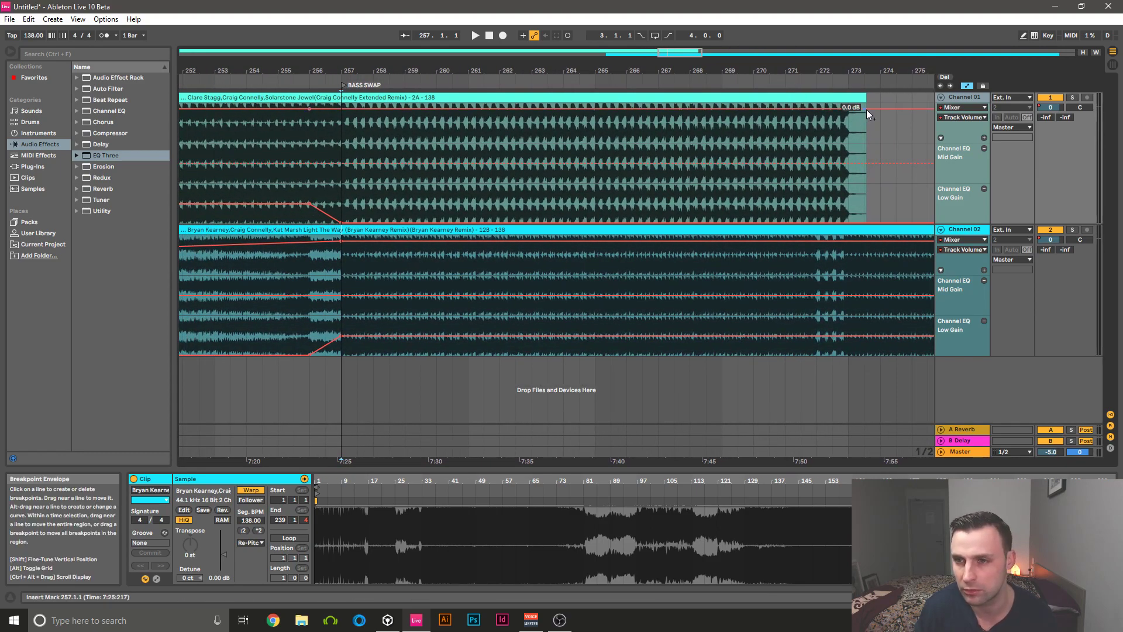
left_click_drag(869, 69, 866, 142)
left_click_drag(518, 75, 636, 44)
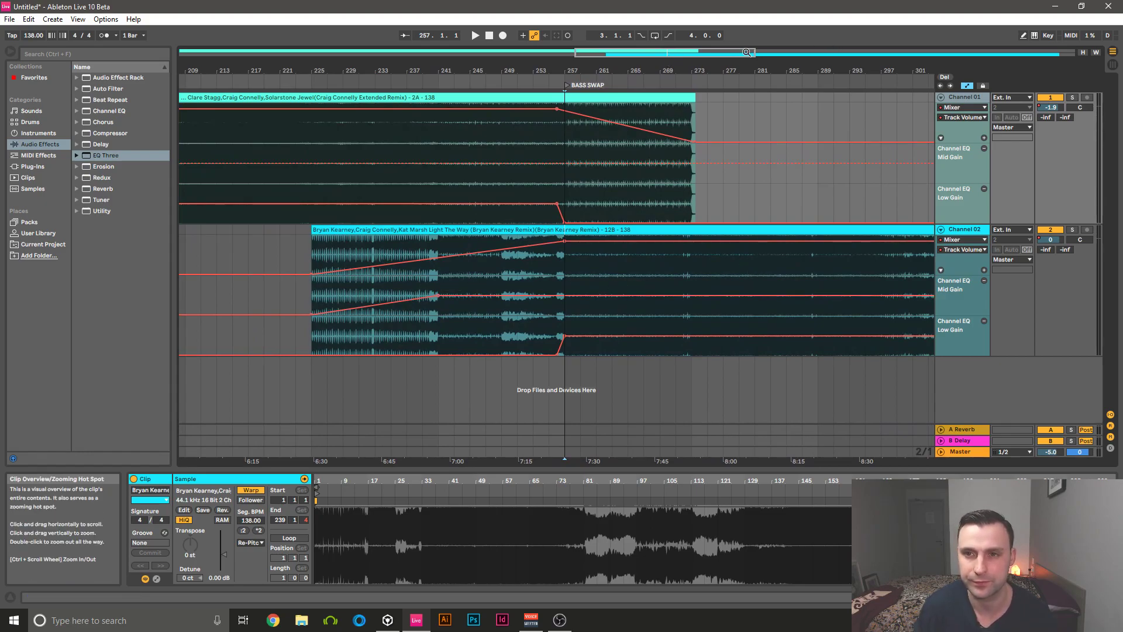
left_click_drag(754, 51, 778, 46)
left_click_drag(585, 69, 761, 97)
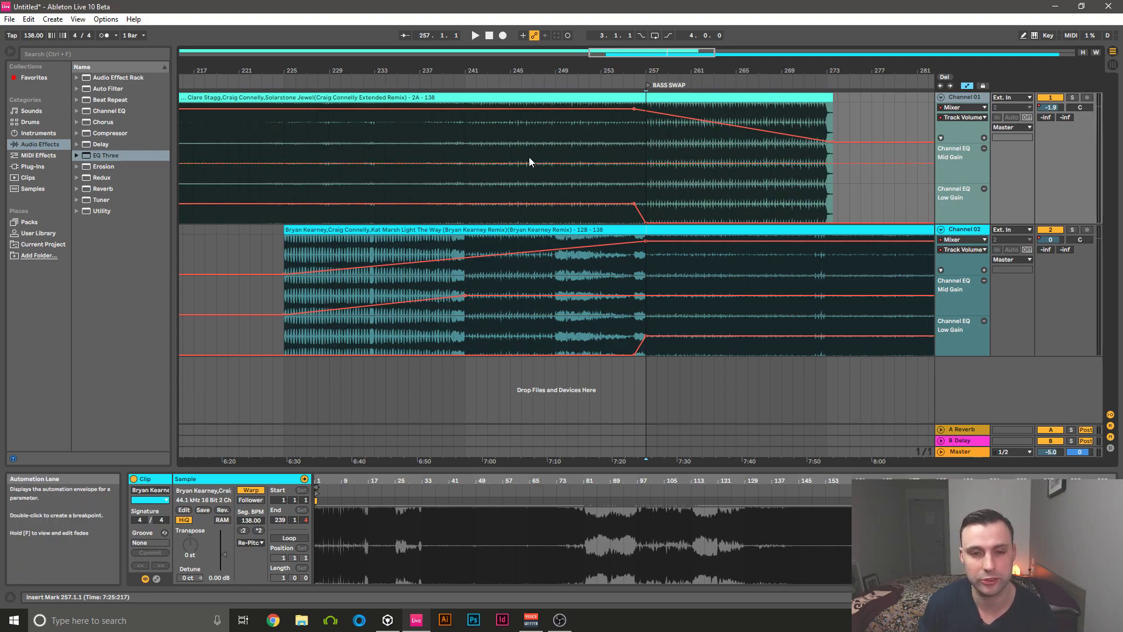
Cut Channel 02's Track Volume to -inf dB with a short dip between bars 240 and 241, and play back the transition
mouse_move(291, 276)
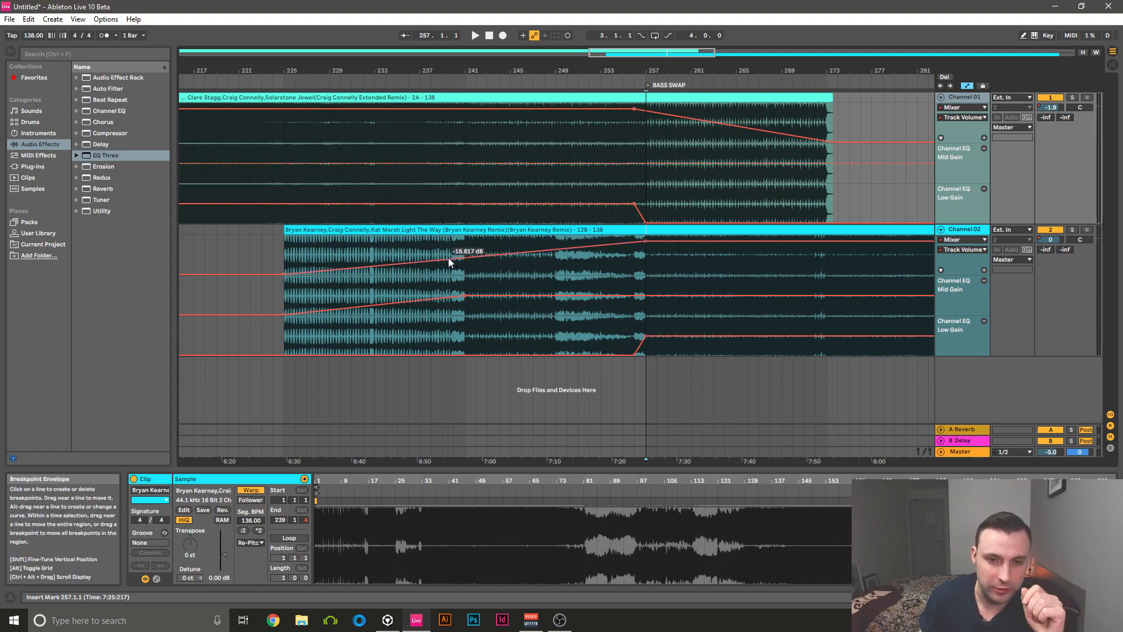
left_click_drag(464, 60, 459, 274)
left_click(472, 258)
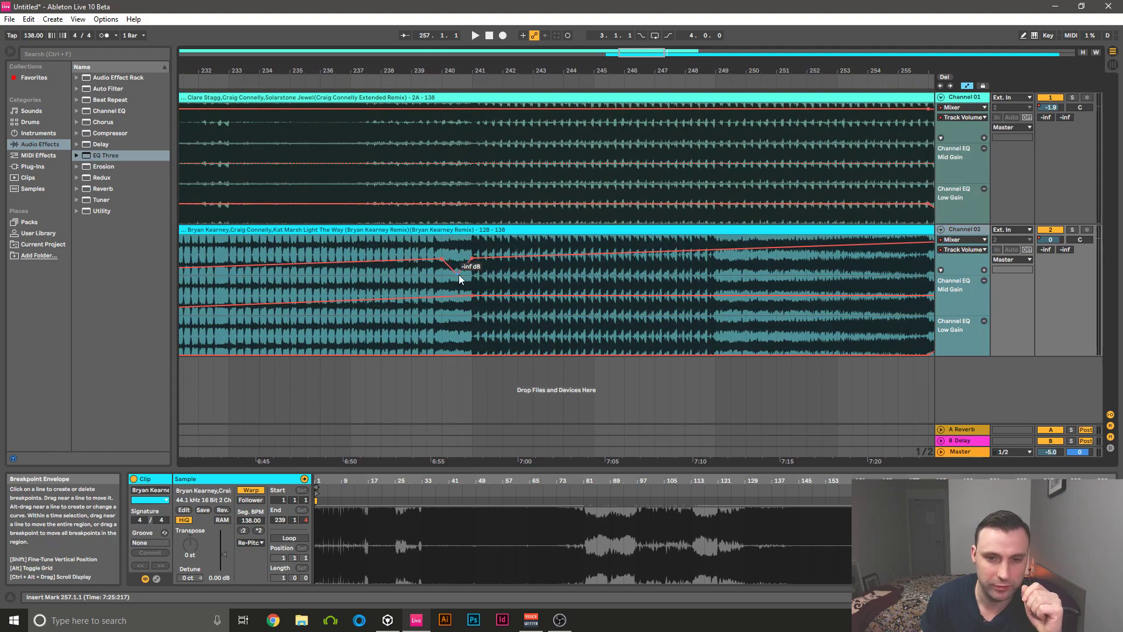
left_click_drag(463, 86, 462, 29)
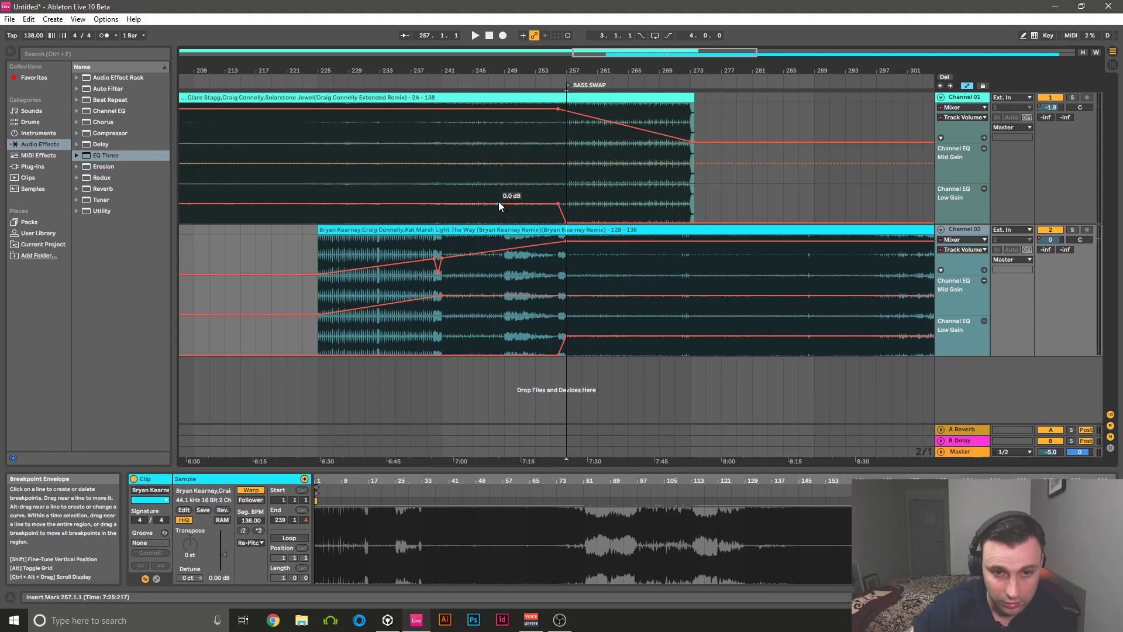
left_click(284, 79)
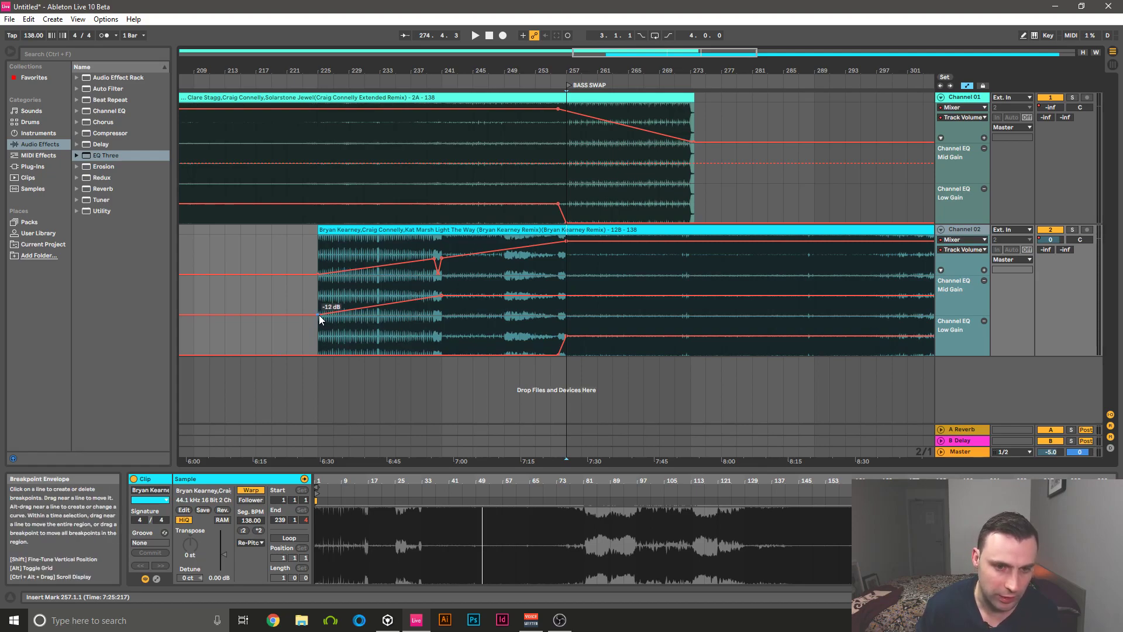
Flatten Channel 02's Mid Gain to 0 dB, and insert a ramp-up shape over bars 225 to 241, rising from -12 dB to 0 dB
left_click_drag(319, 314, 319, 315)
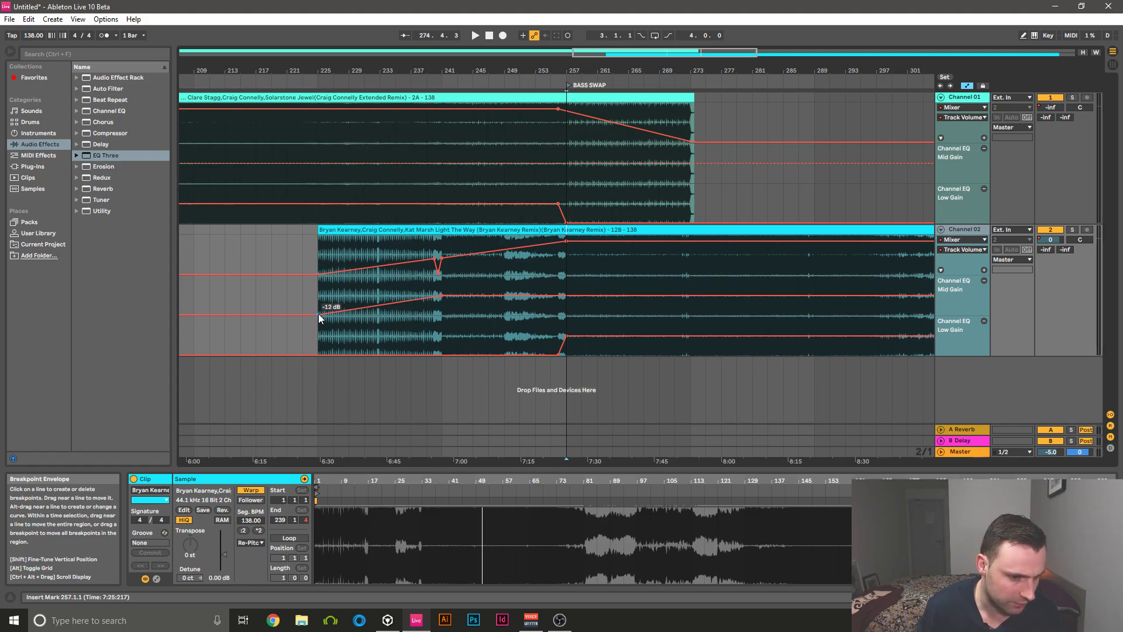
mouse_move(318, 314)
left_mouse_down()
mouse_move(319, 296)
mouse_move(319, 314)
left_mouse_up()
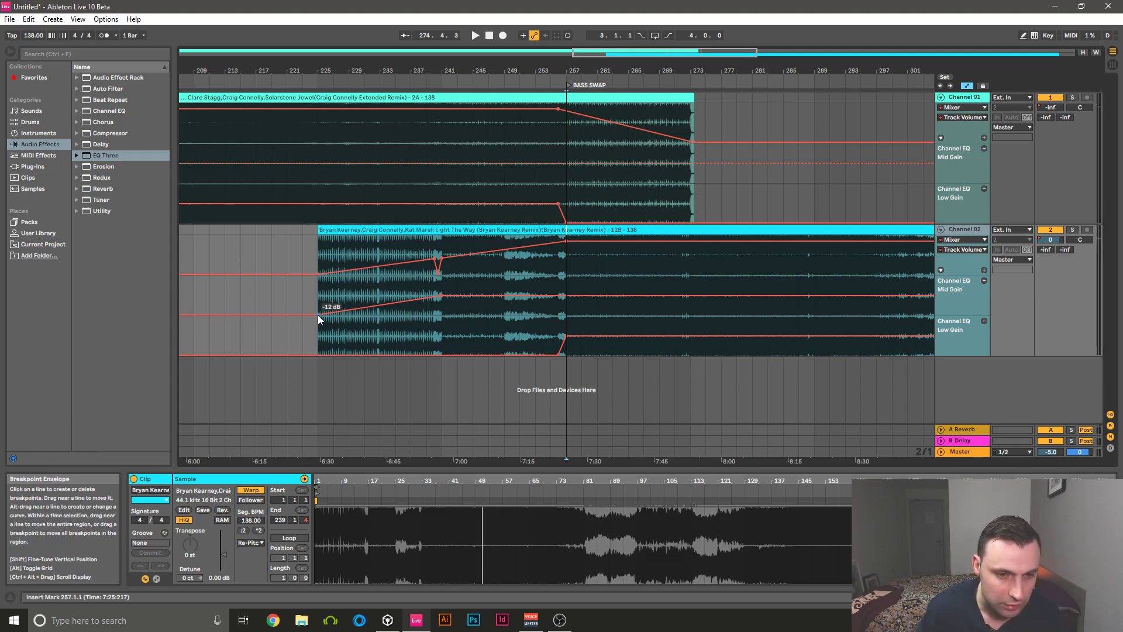
left_click_drag(318, 315, 318, 295)
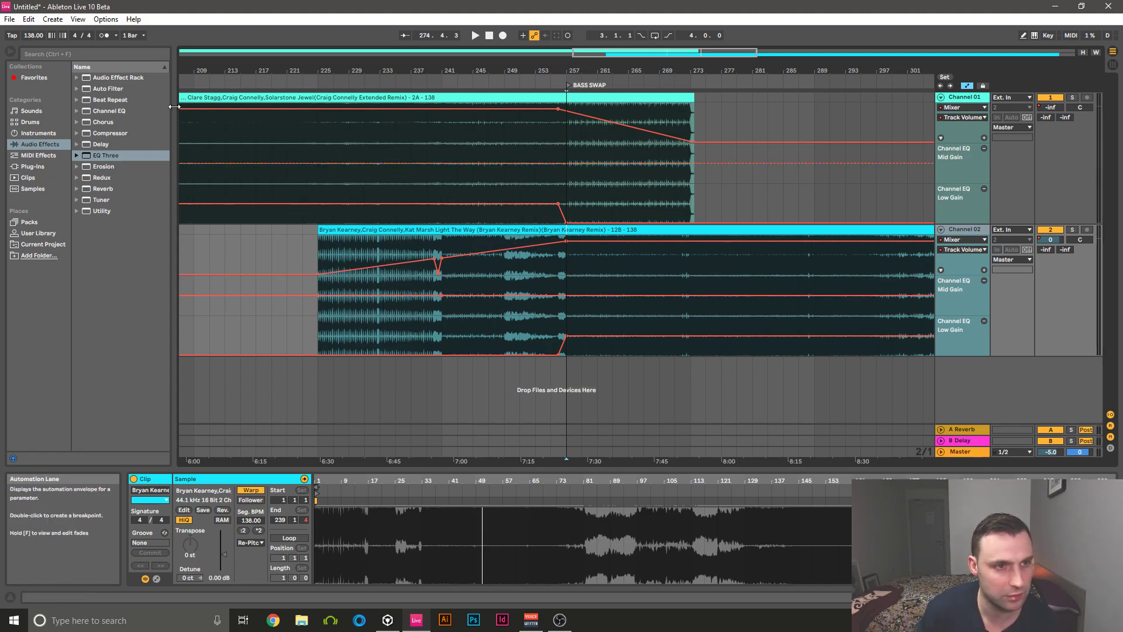
left_click_drag(319, 310, 443, 312)
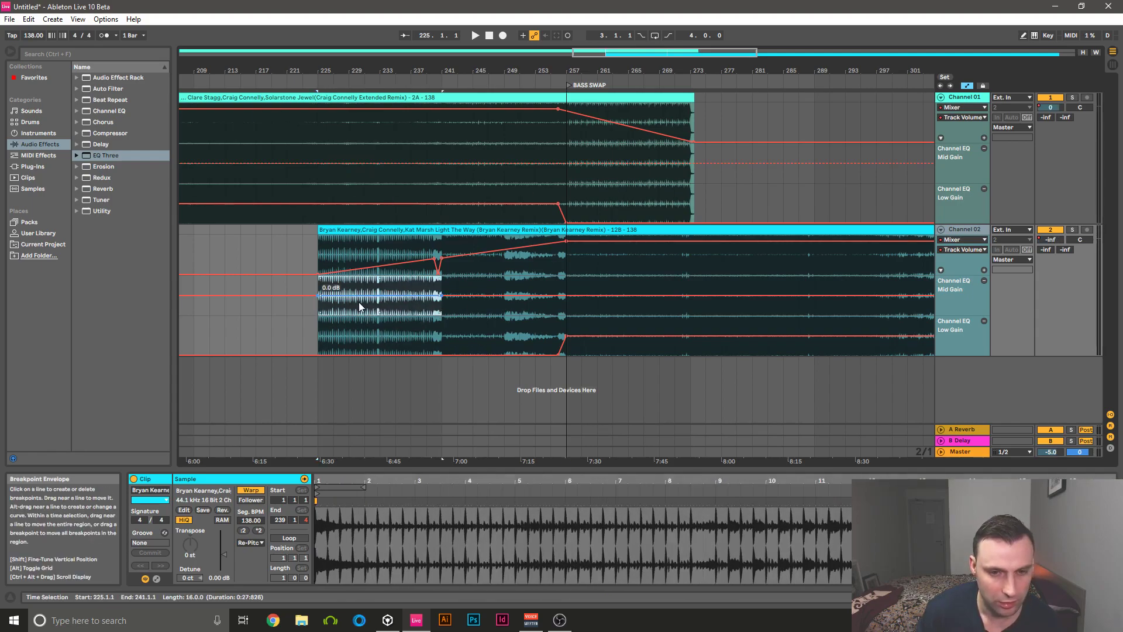
right_click(381, 302)
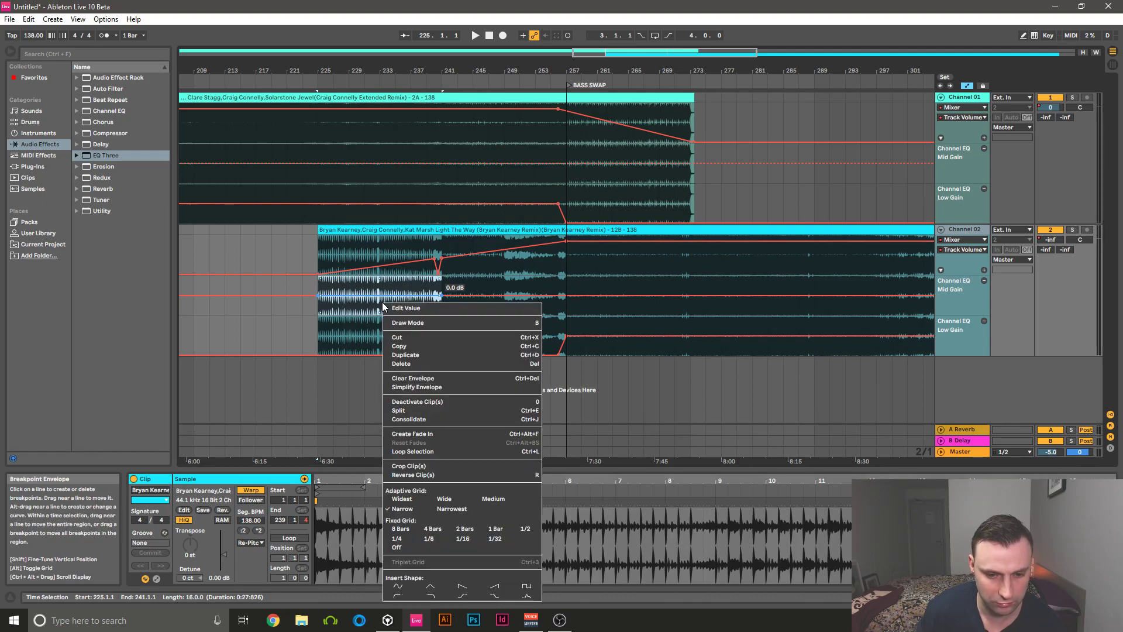
left_click(495, 585)
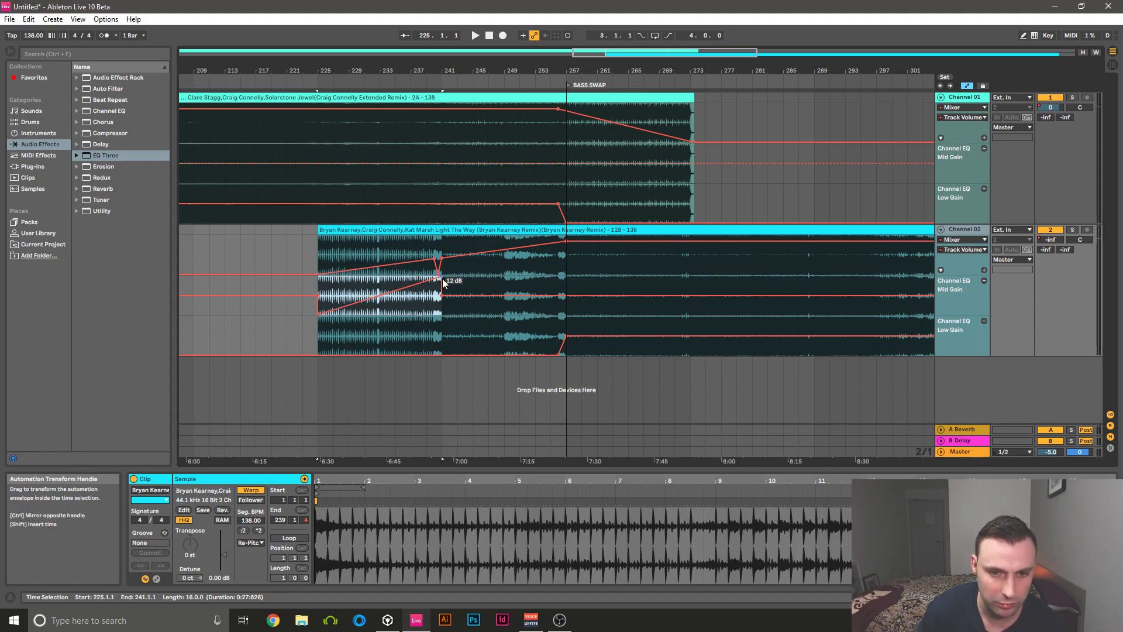
left_click_drag(320, 296, 321, 314)
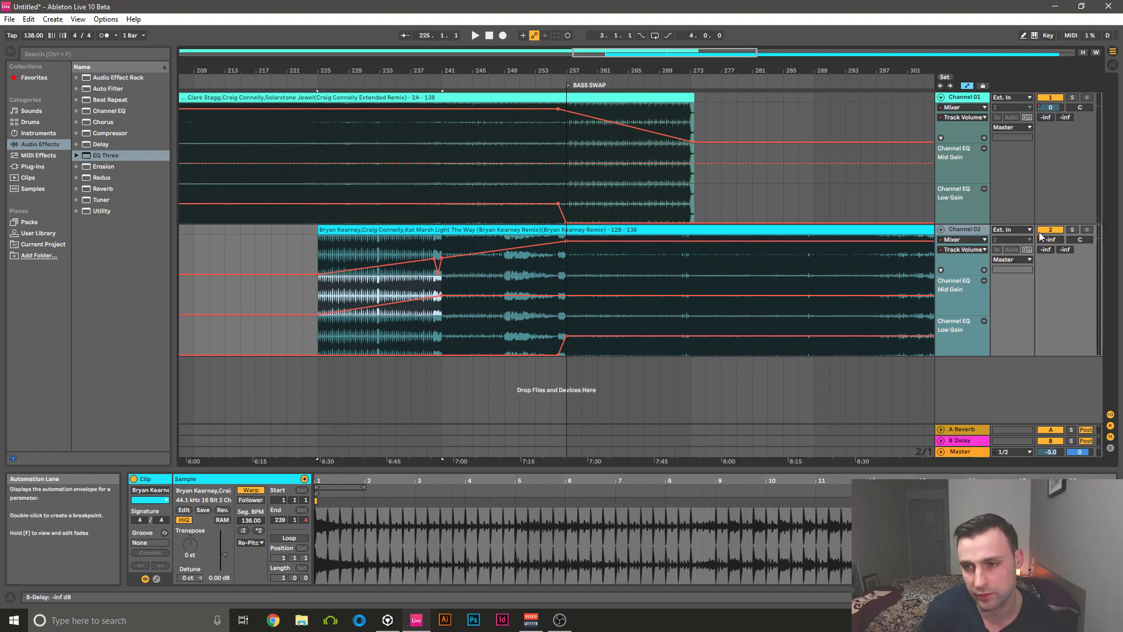
Edit the value of Channel 02's Mid Gain breakpoint at bar 225 to -8 dB
right_click(319, 314)
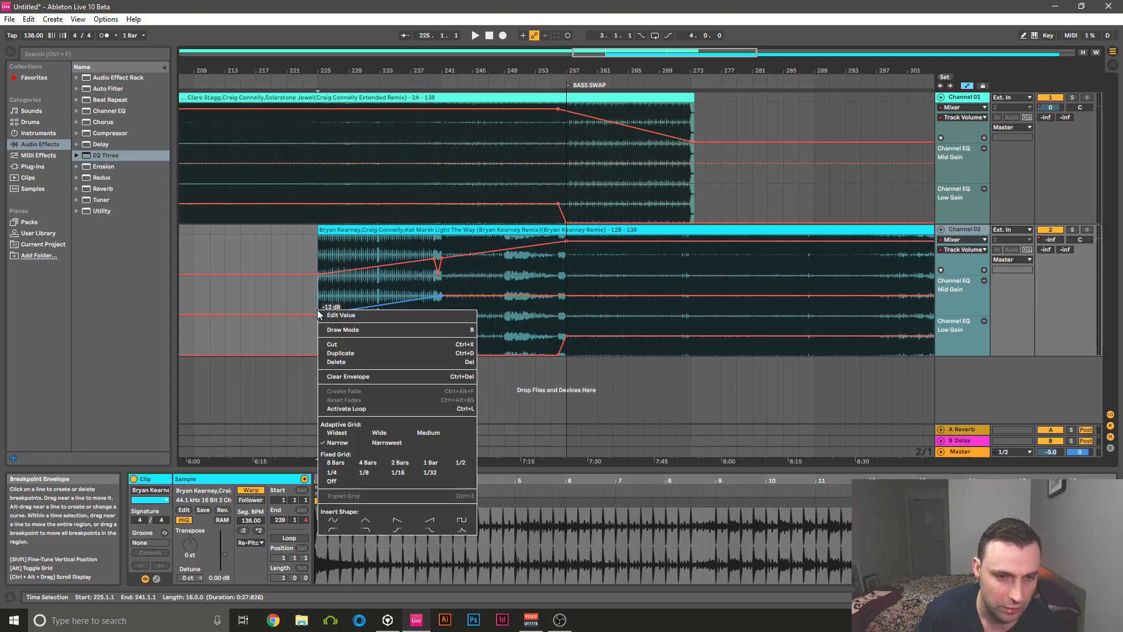
left_click(331, 316)
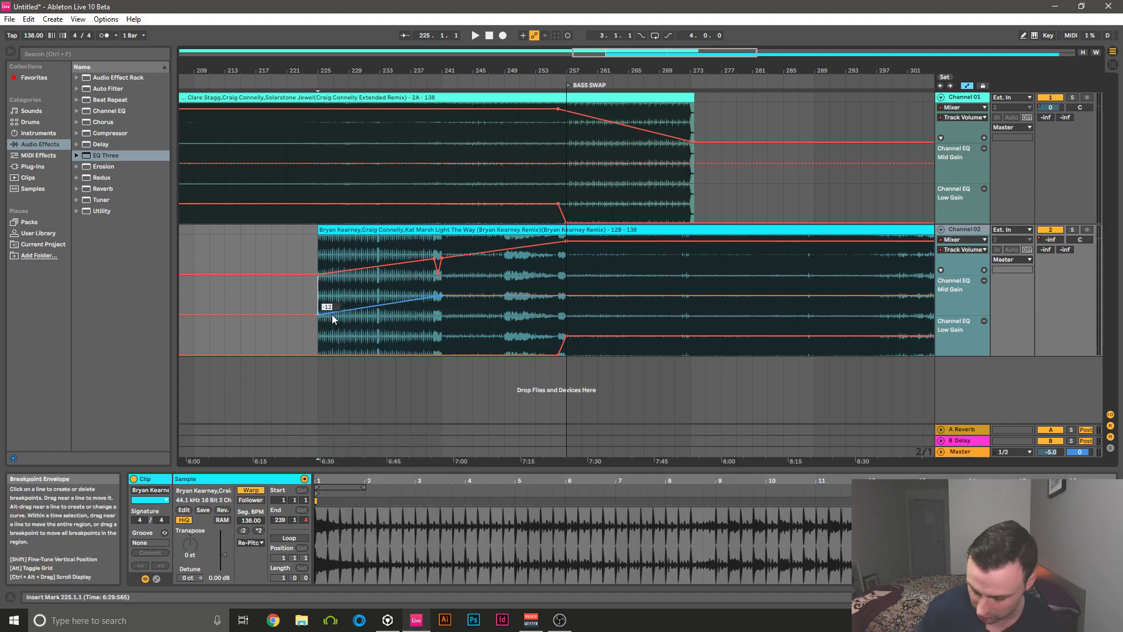
type("-8")
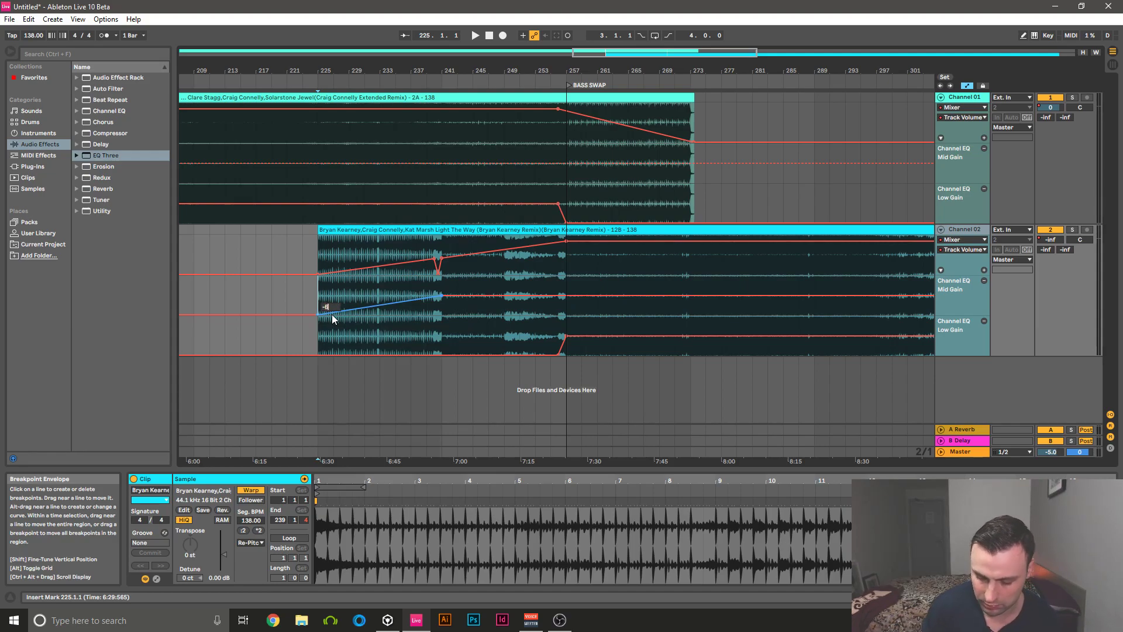
key("Return")
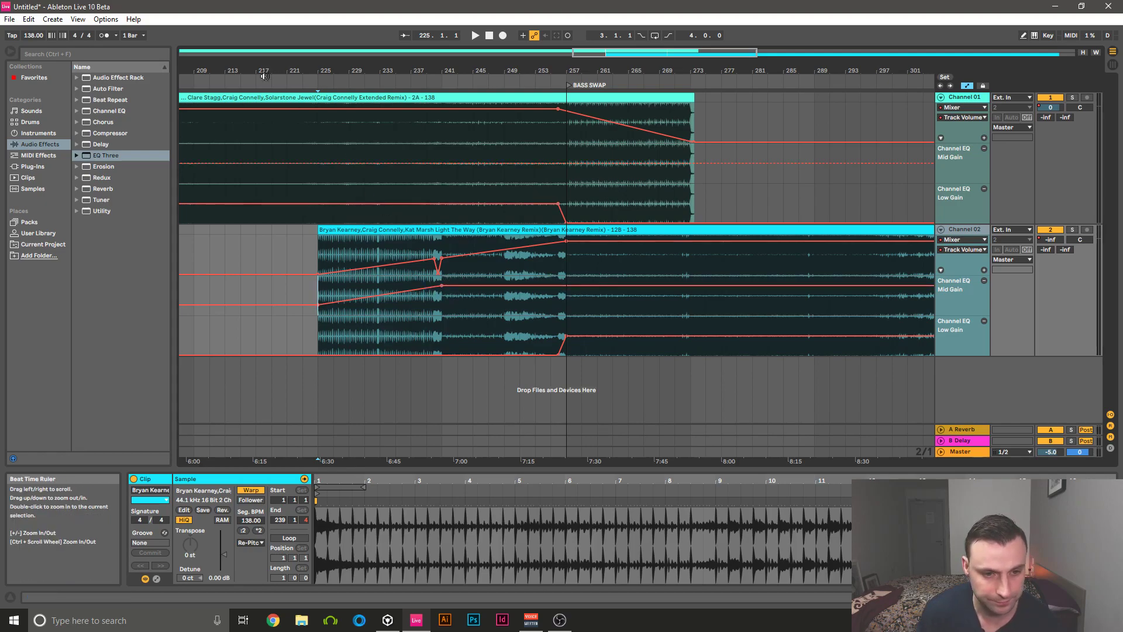
On Channel 01, drop the Mid Gain automation from 0 dB at bar 275 to its minimum at bar 277, after Jewel ends
left_click_drag(524, 70, 517, 54)
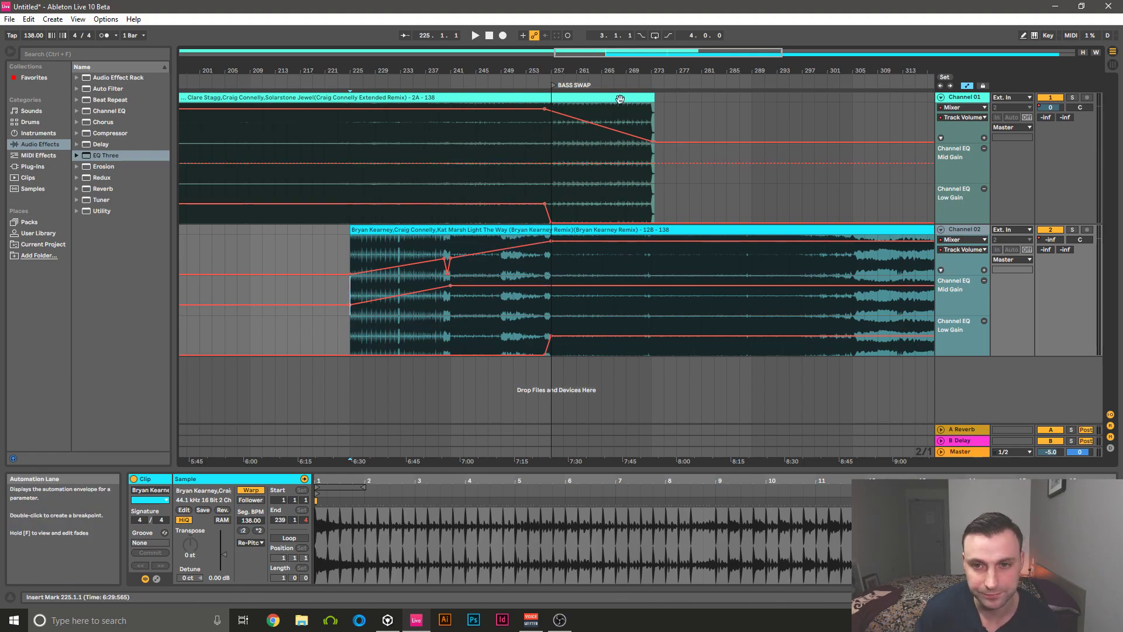
left_click_drag(631, 69, 588, 66)
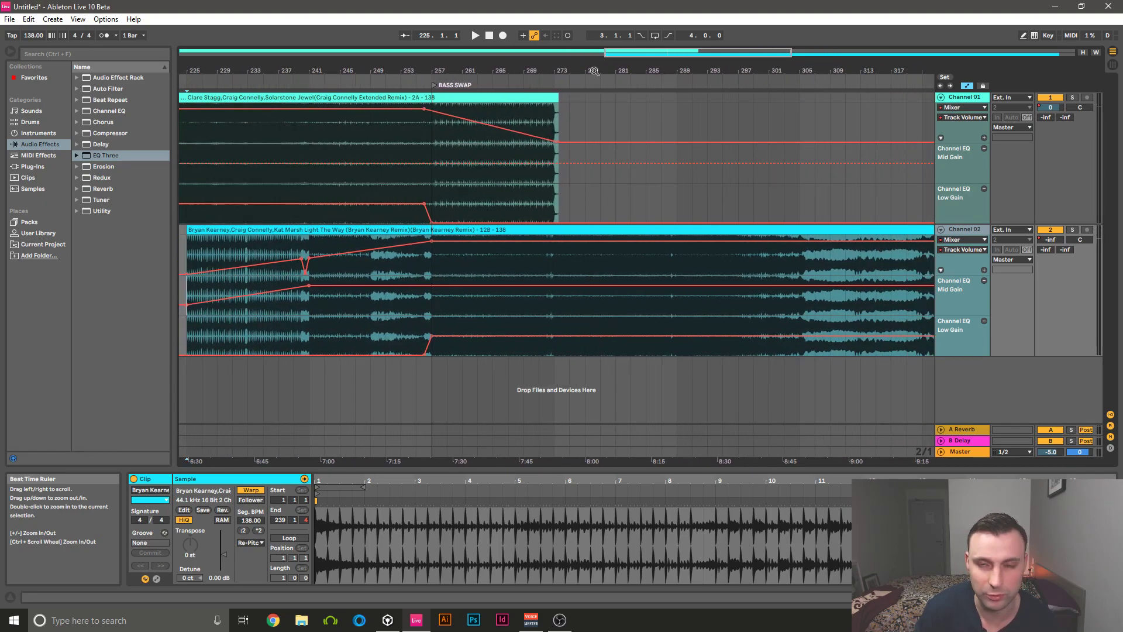
left_click(570, 163)
left_click_drag(584, 163, 584, 183)
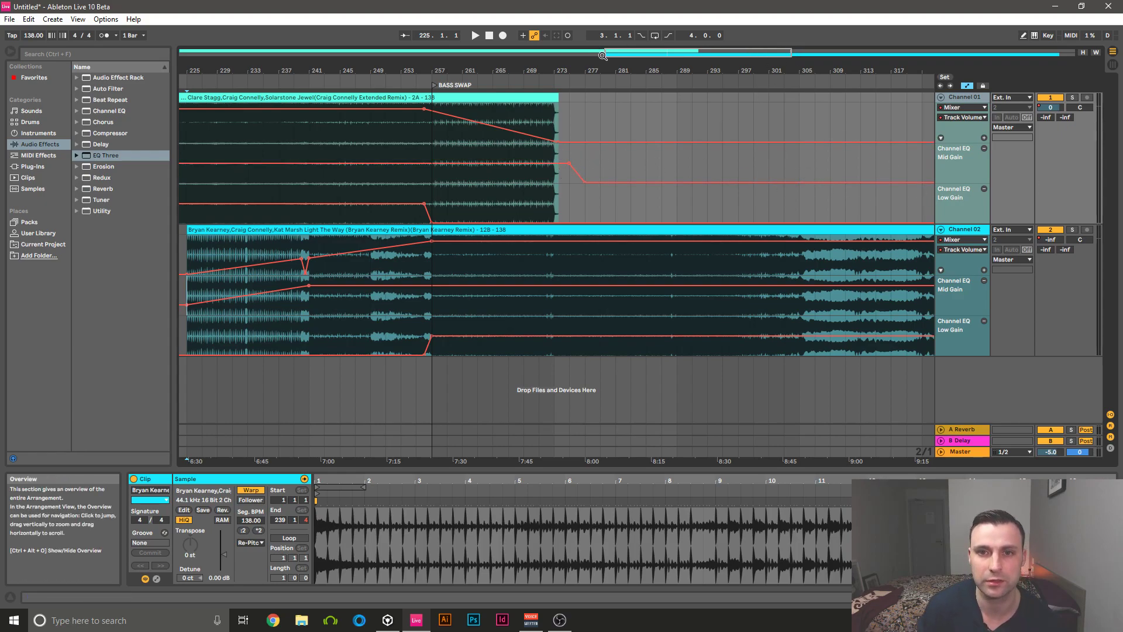
left_click_drag(606, 54, 182, 54)
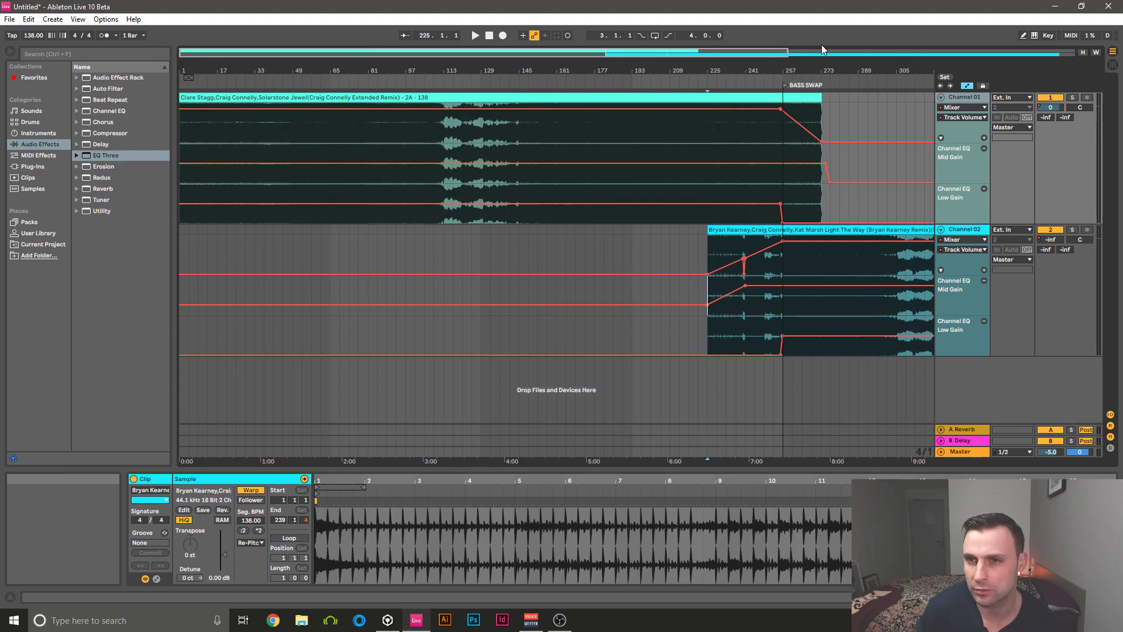
left_click(1096, 52)
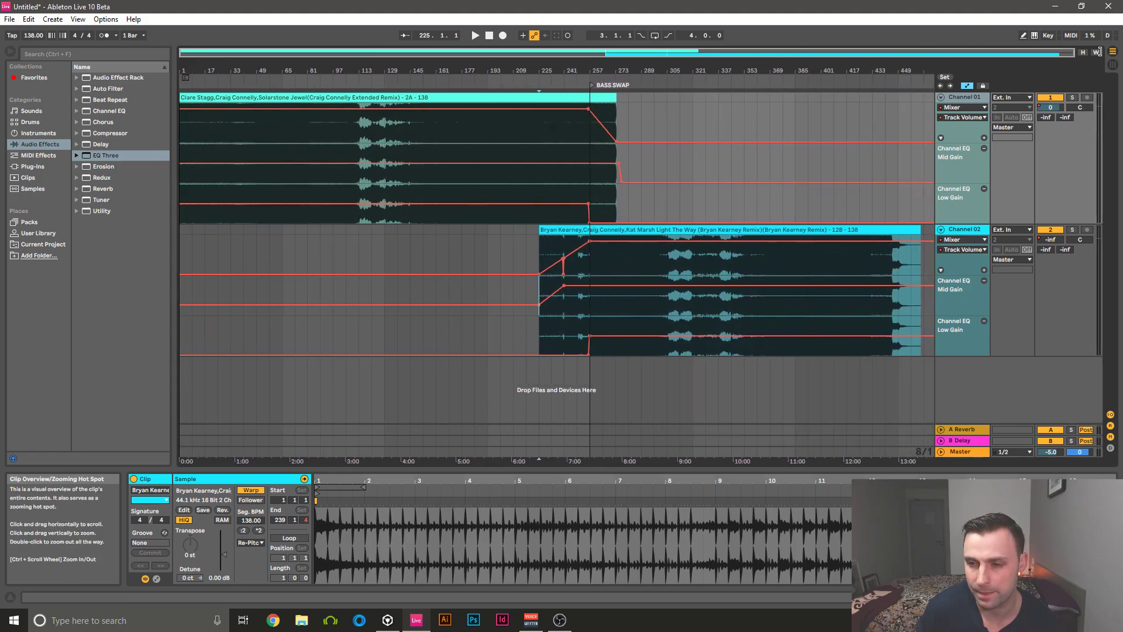